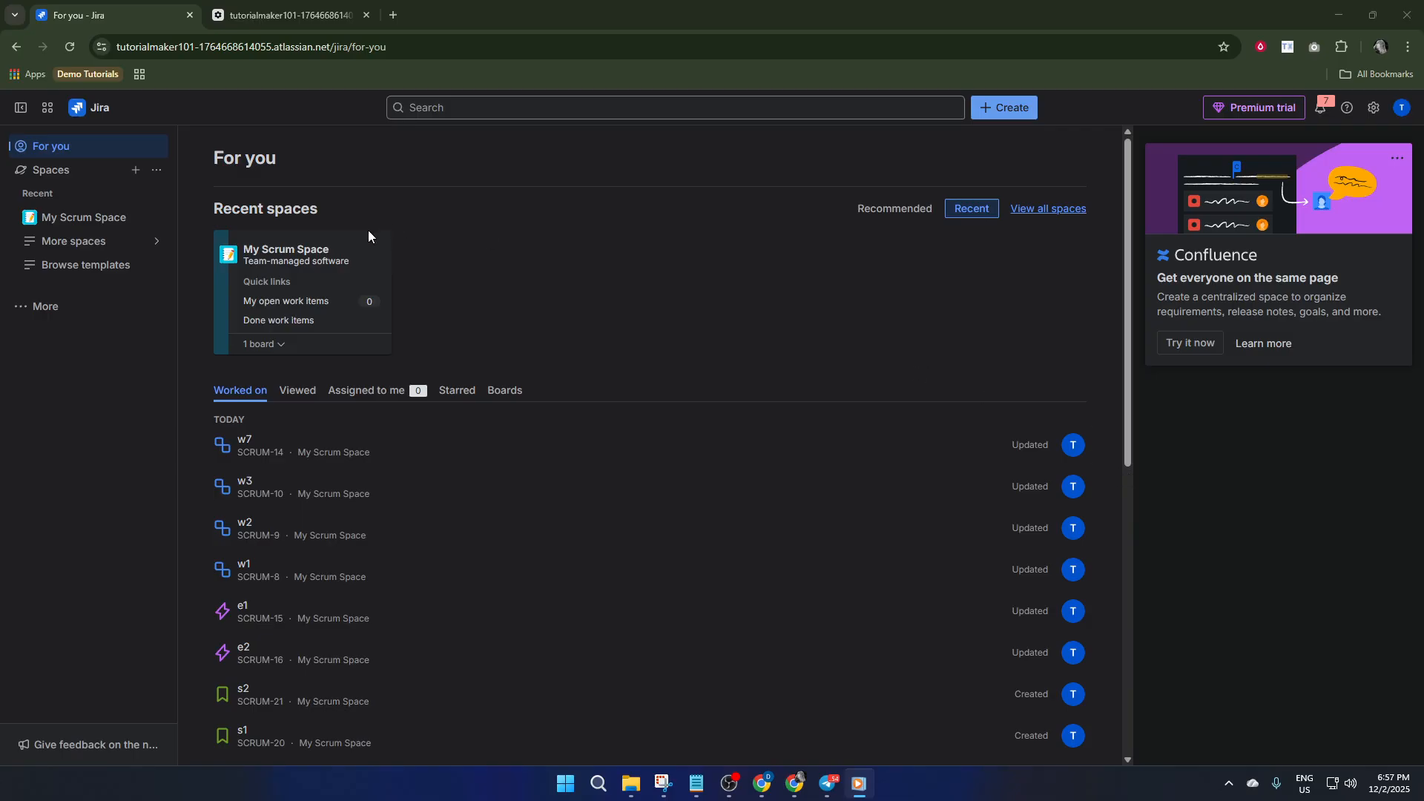
Step: Search the Jira app marketplace for "aio test" and open the AIO Tests: QA Testing and Test Management listing
{"action": "left_click", "coordinate": [90, 304]}
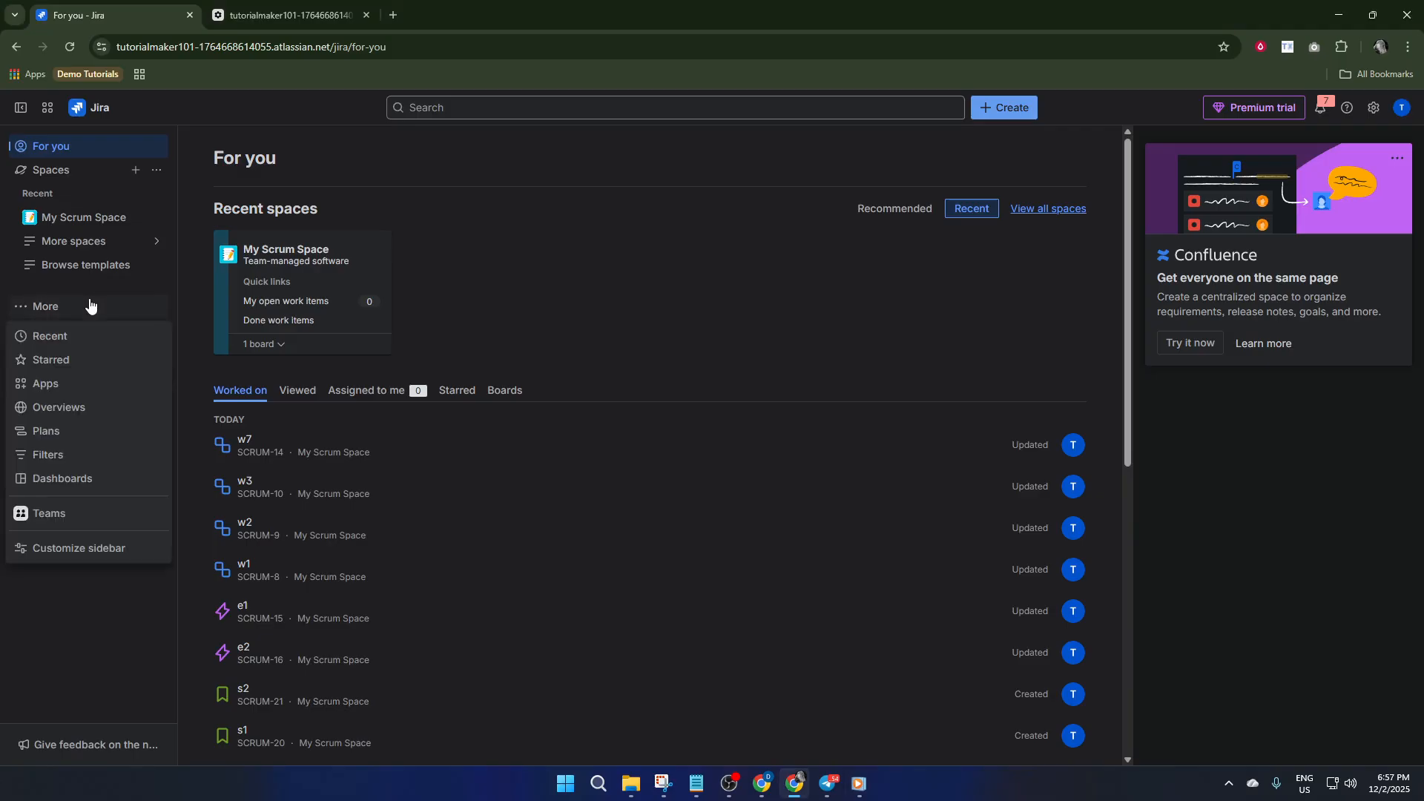
{"action": "left_click", "coordinate": [61, 391]}
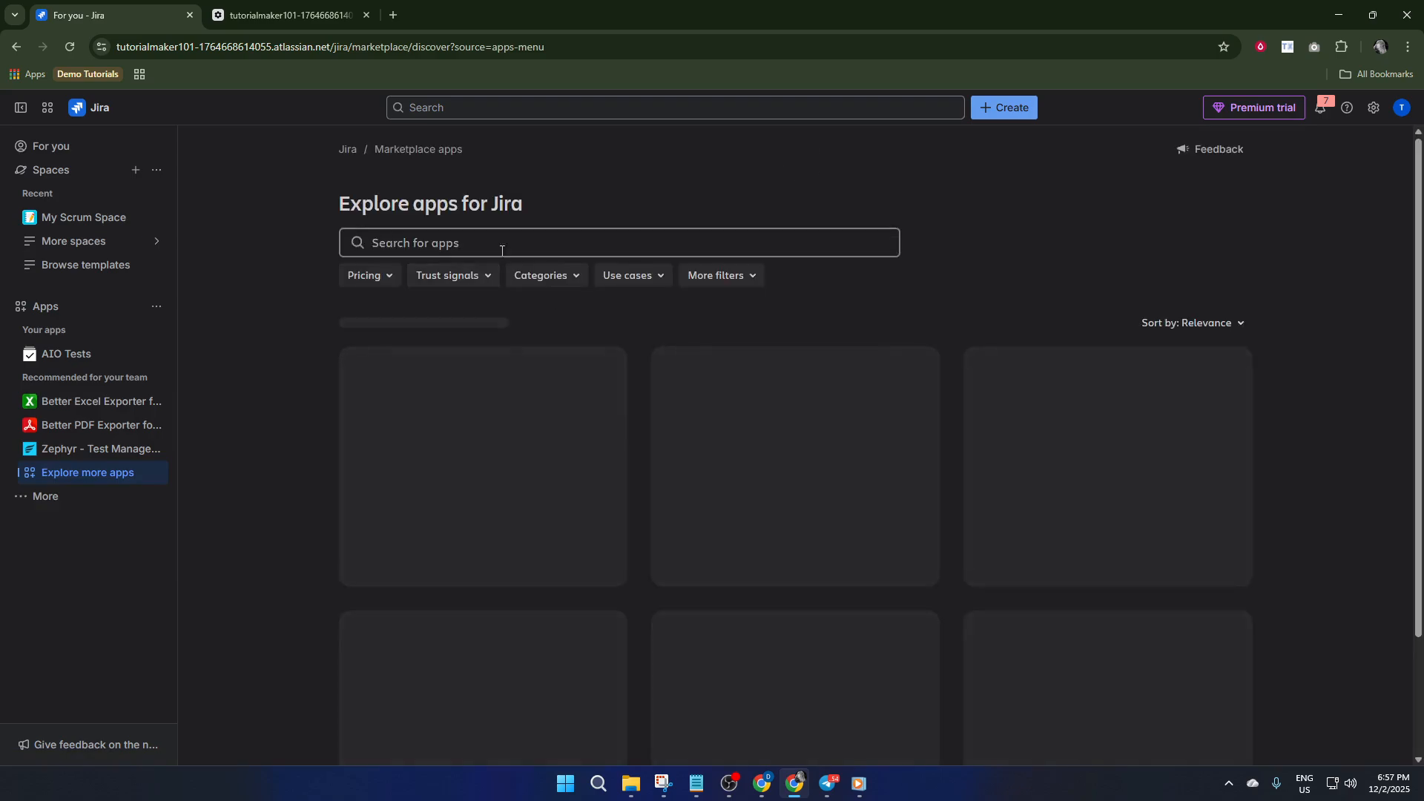
{"action": "left_click", "coordinate": [508, 241]}
{"action": "type", "text": "aio"}
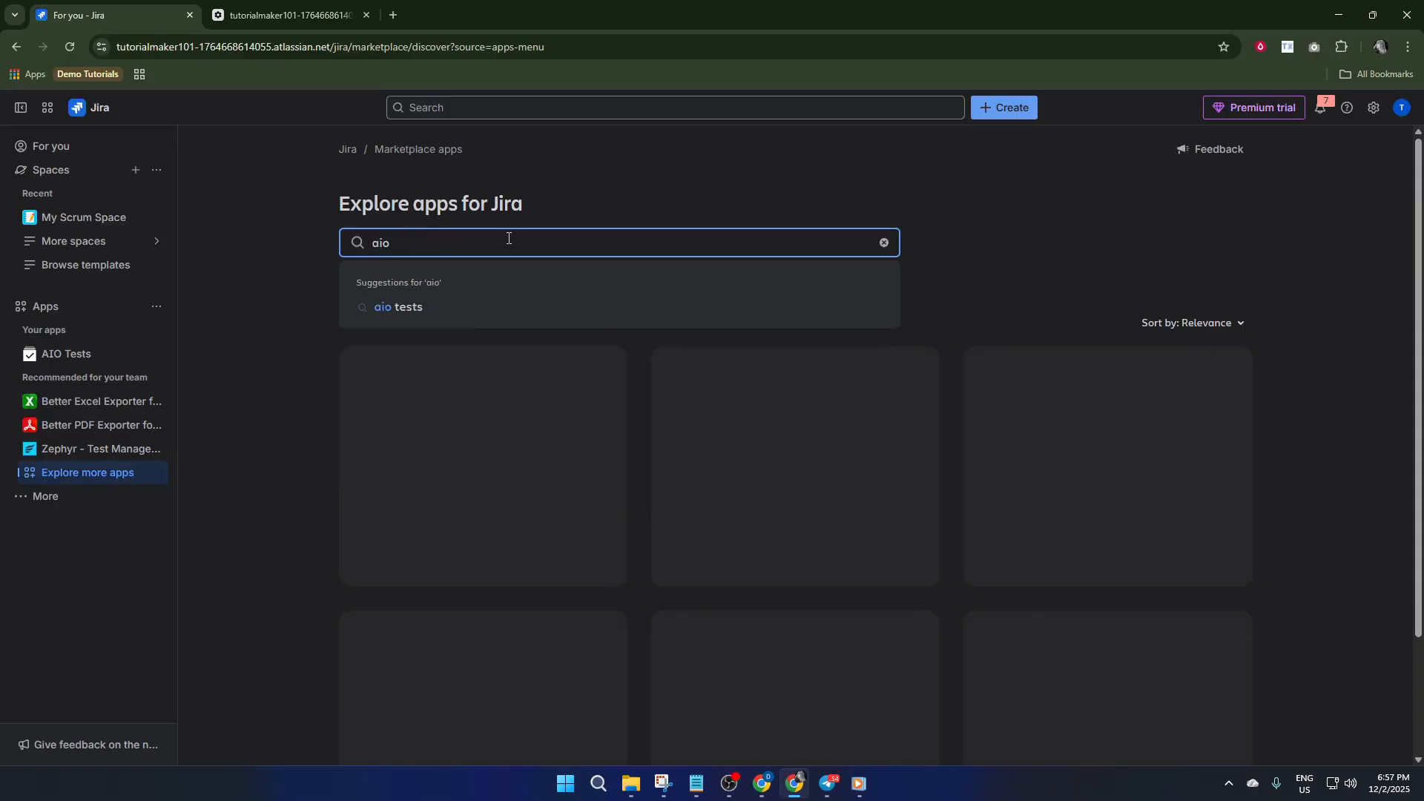
{"action": "left_click", "coordinate": [398, 307]}
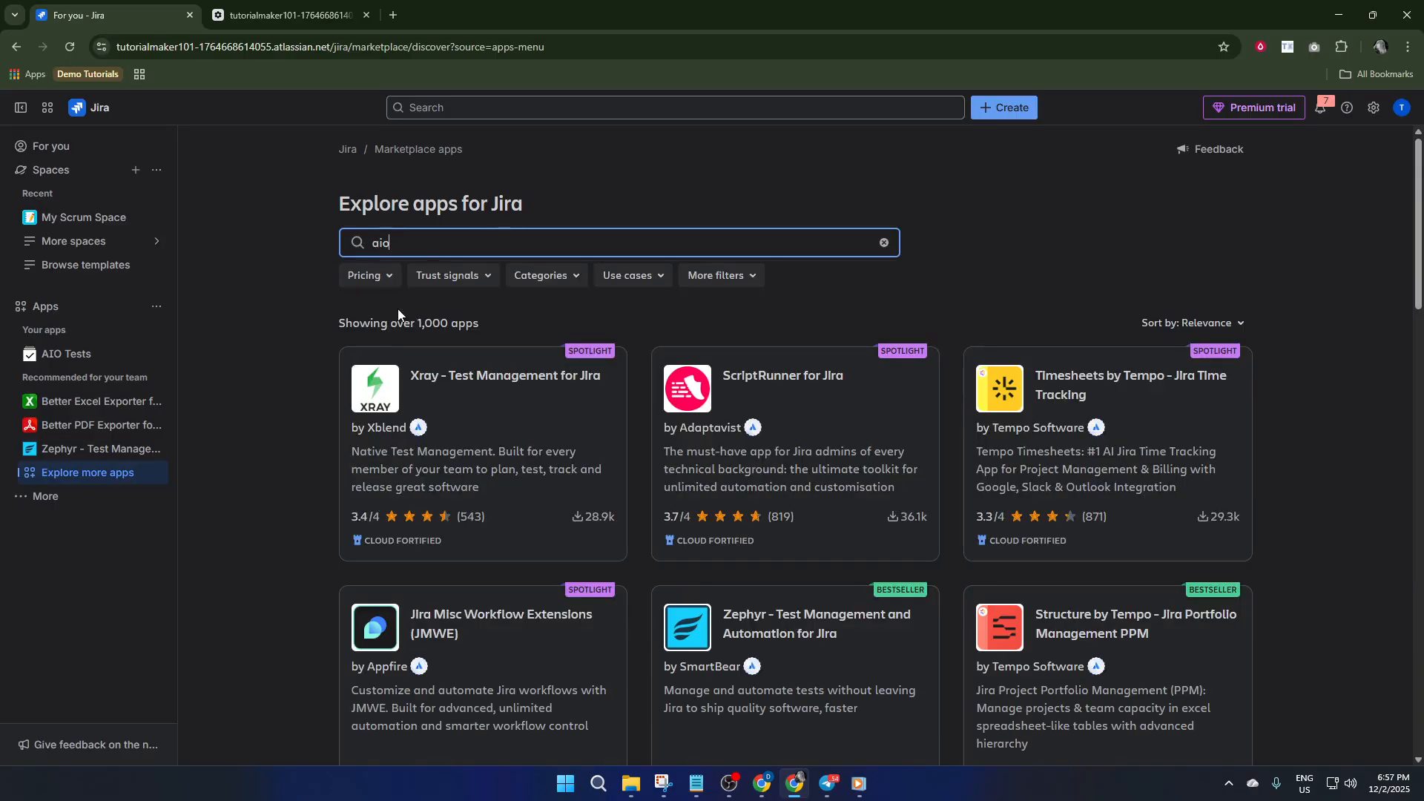
{"action": "left_click", "coordinate": [425, 242]}
{"action": "left_click", "coordinate": [429, 342]}
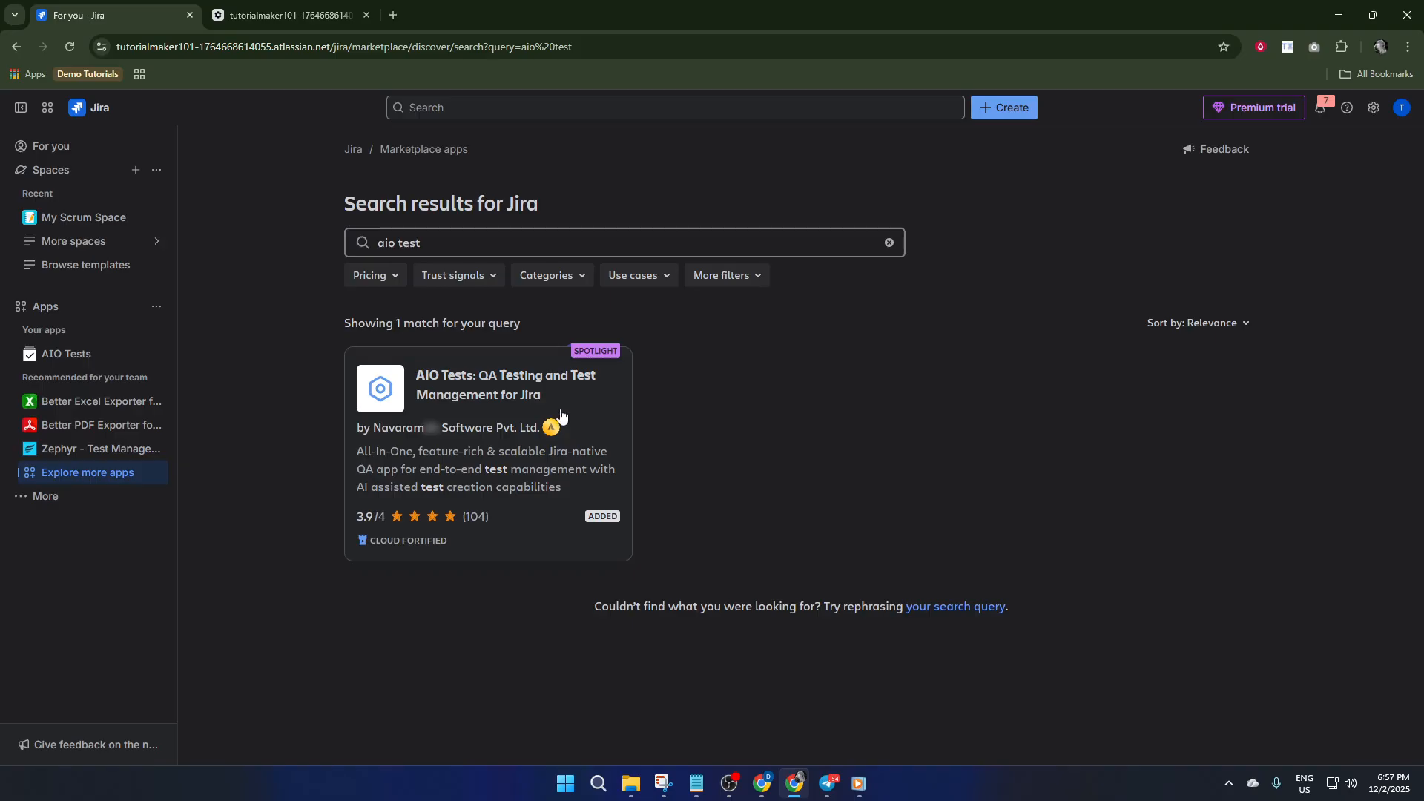
{"action": "left_click", "coordinate": [493, 429]}
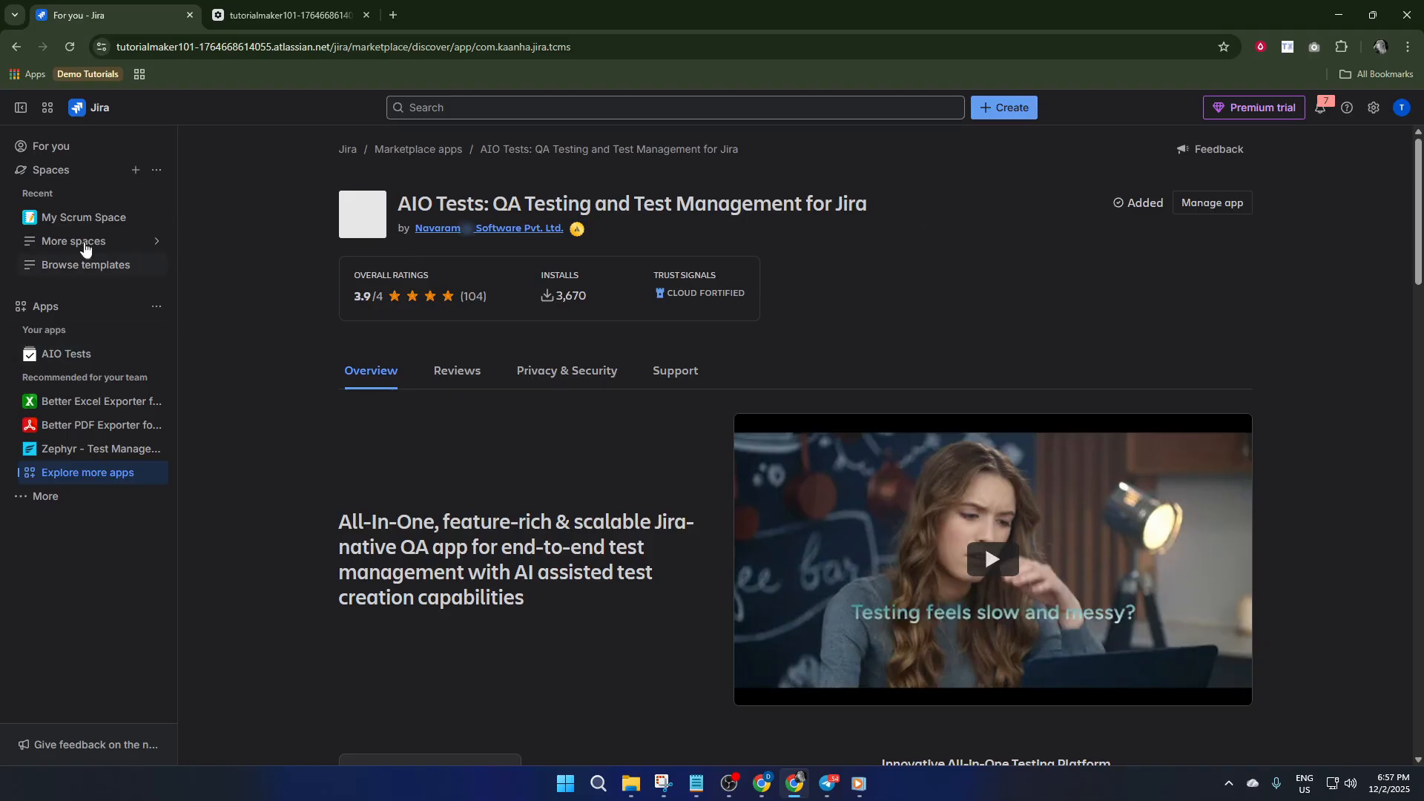
Step: Open AIO Tests in My Scrum Space and start importing cases from its Cases section
{"action": "left_click", "coordinate": [89, 220]}
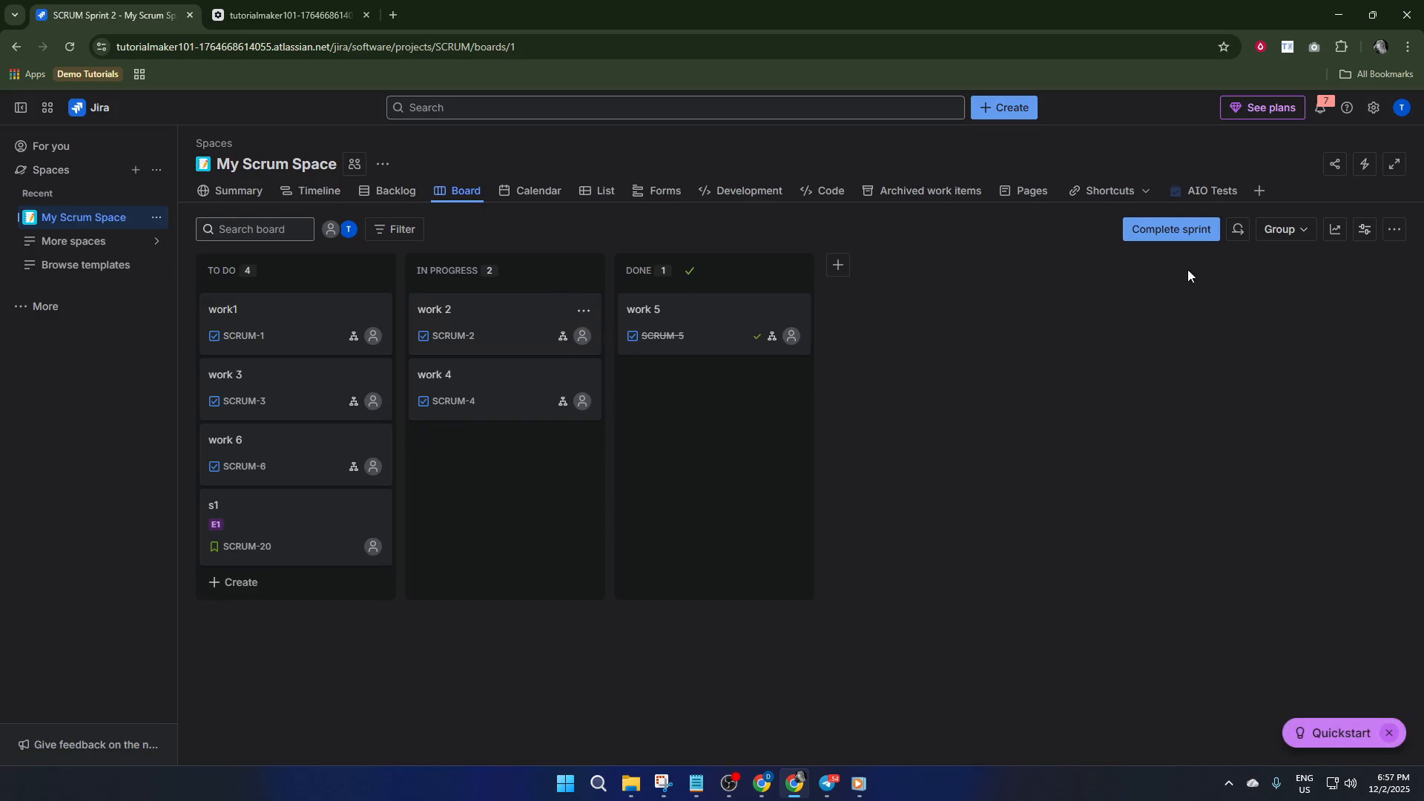
{"action": "left_click", "coordinate": [1201, 191]}
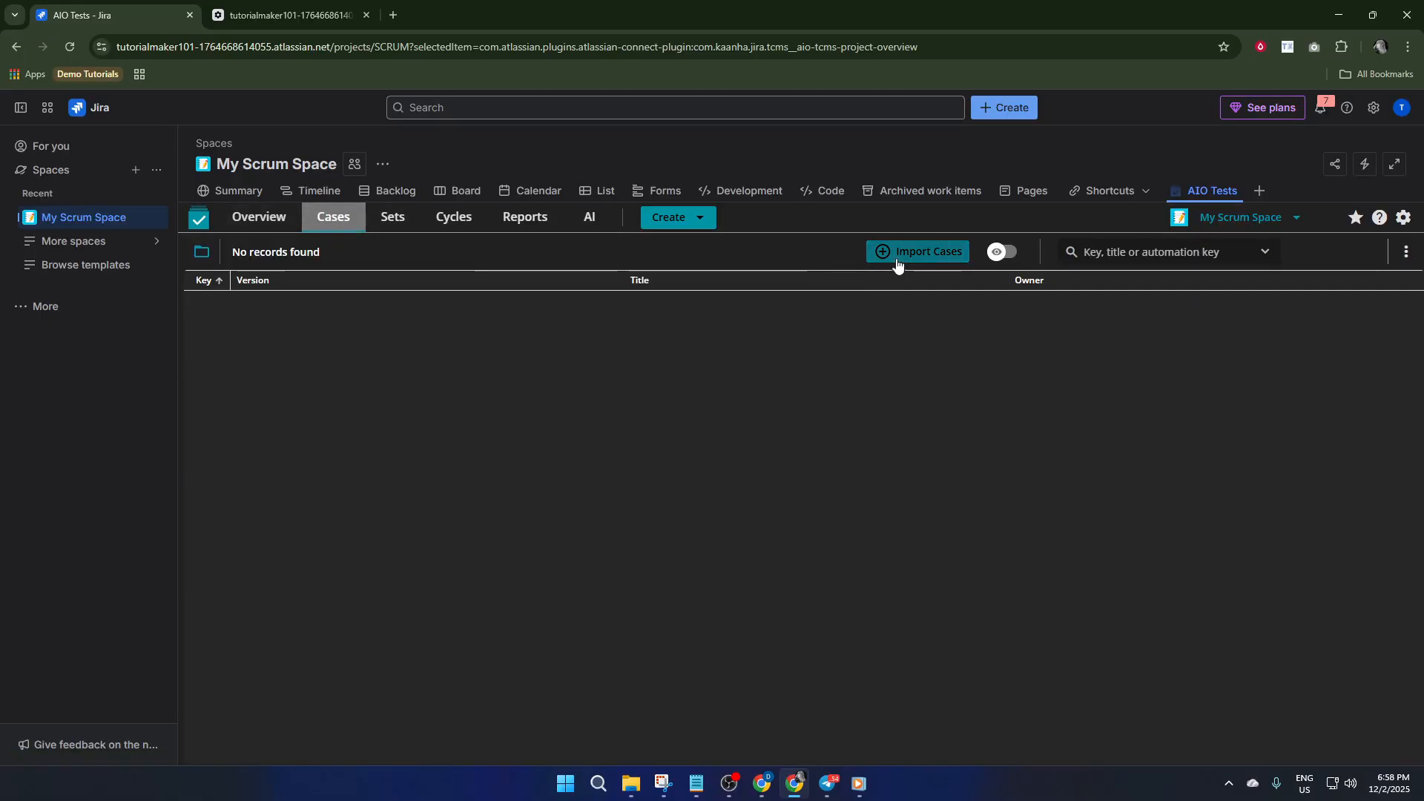
{"action": "left_click", "coordinate": [944, 250]}
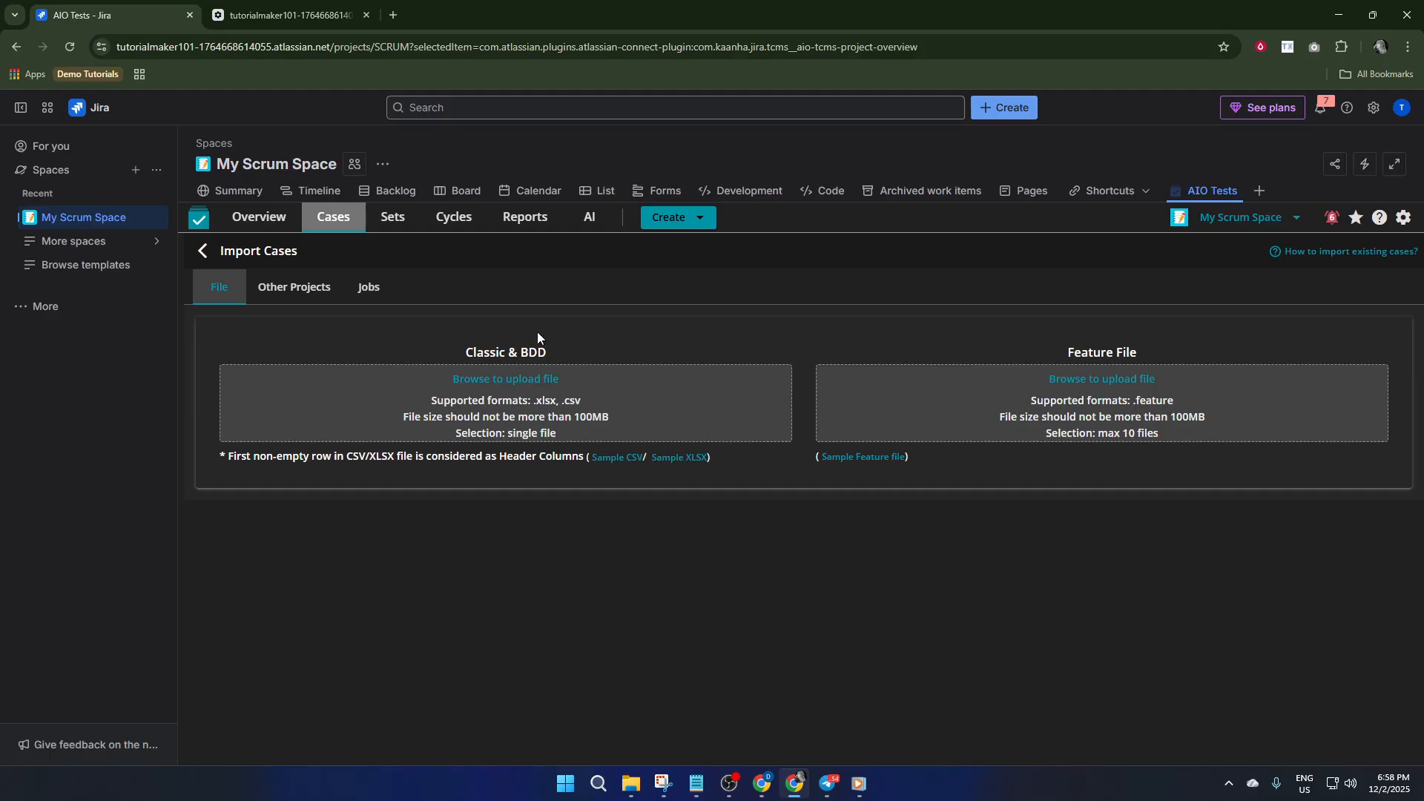
Step: Upload jira_test_cases_sample from Downloads as the Classic & BDD import file
{"action": "left_click", "coordinate": [504, 378]}
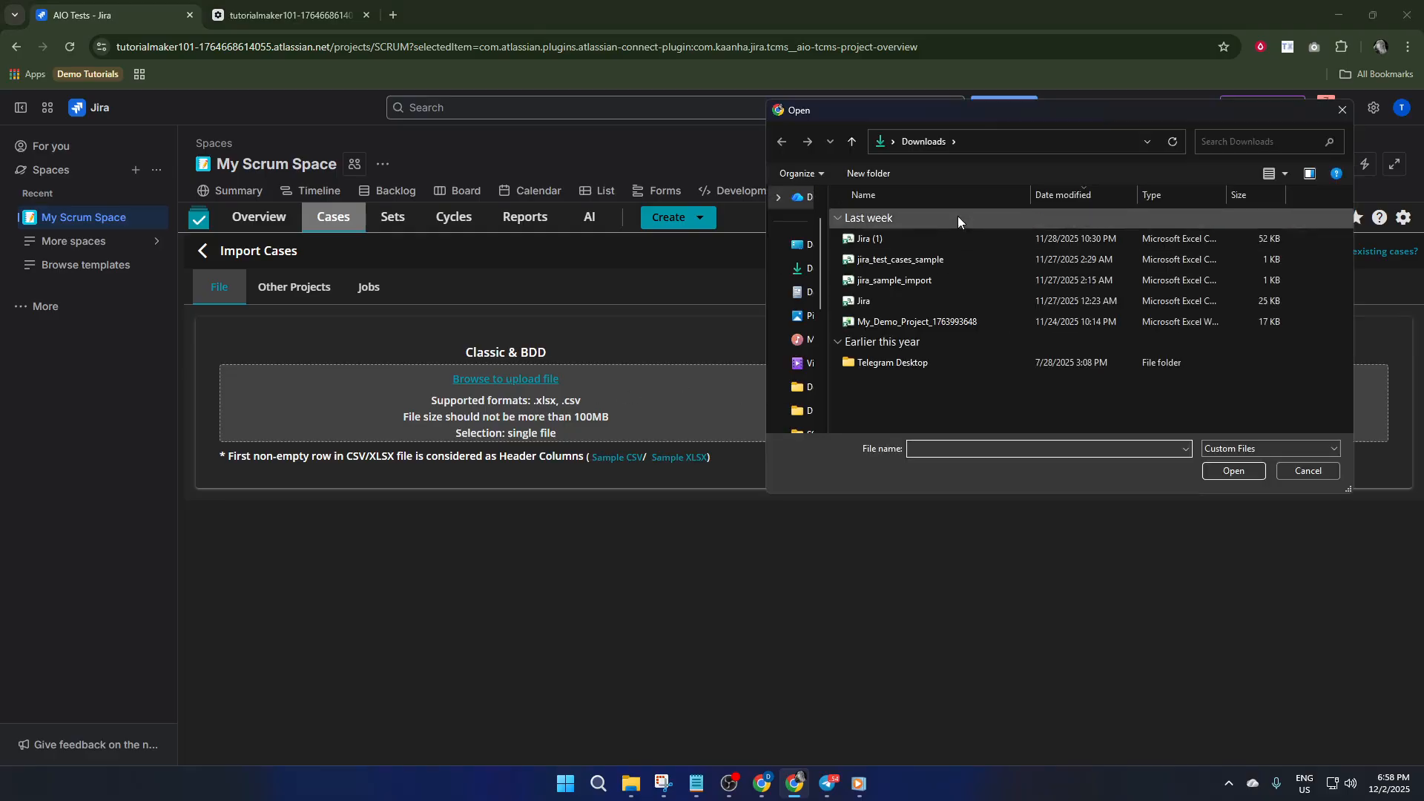
{"action": "left_click", "coordinate": [944, 261]}
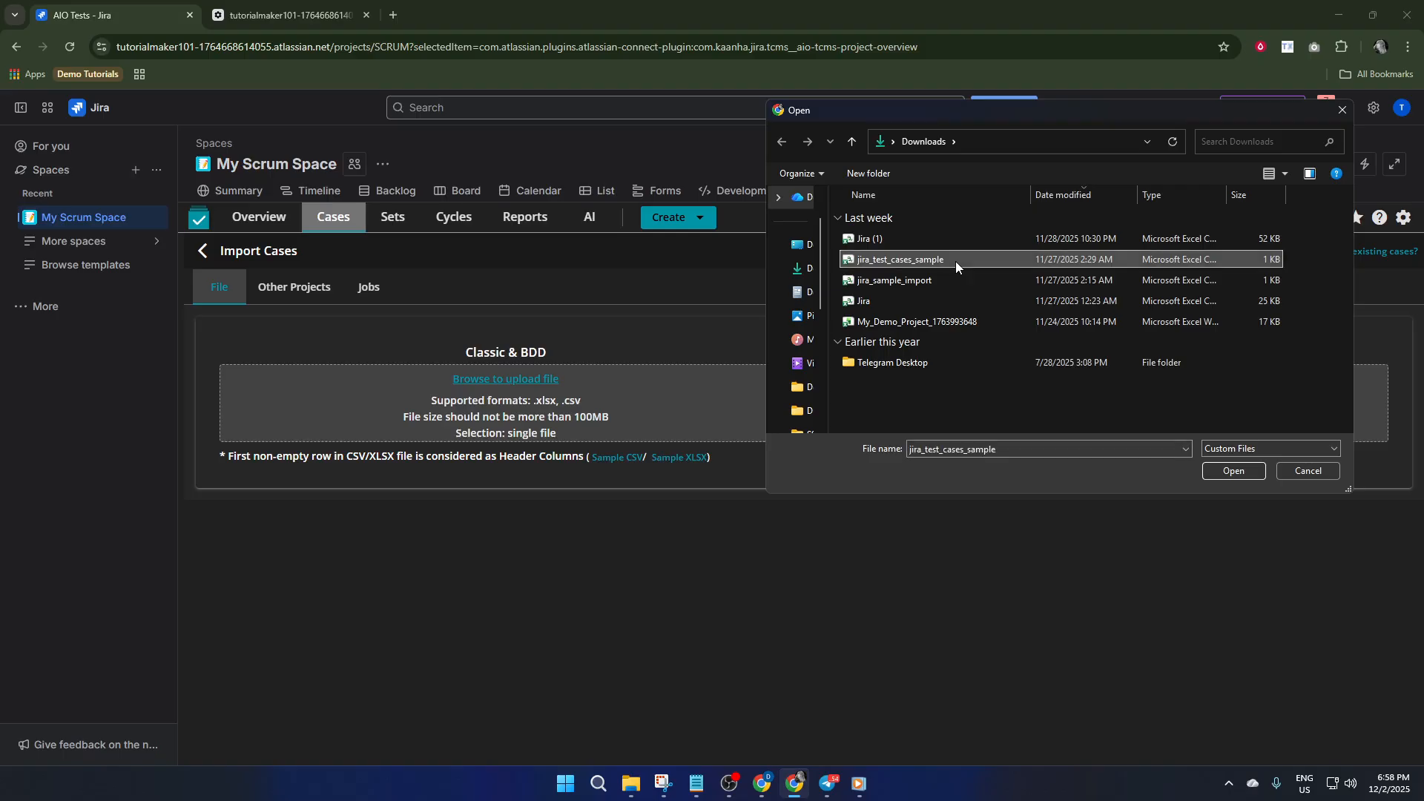
{"action": "left_click", "coordinate": [1234, 471]}
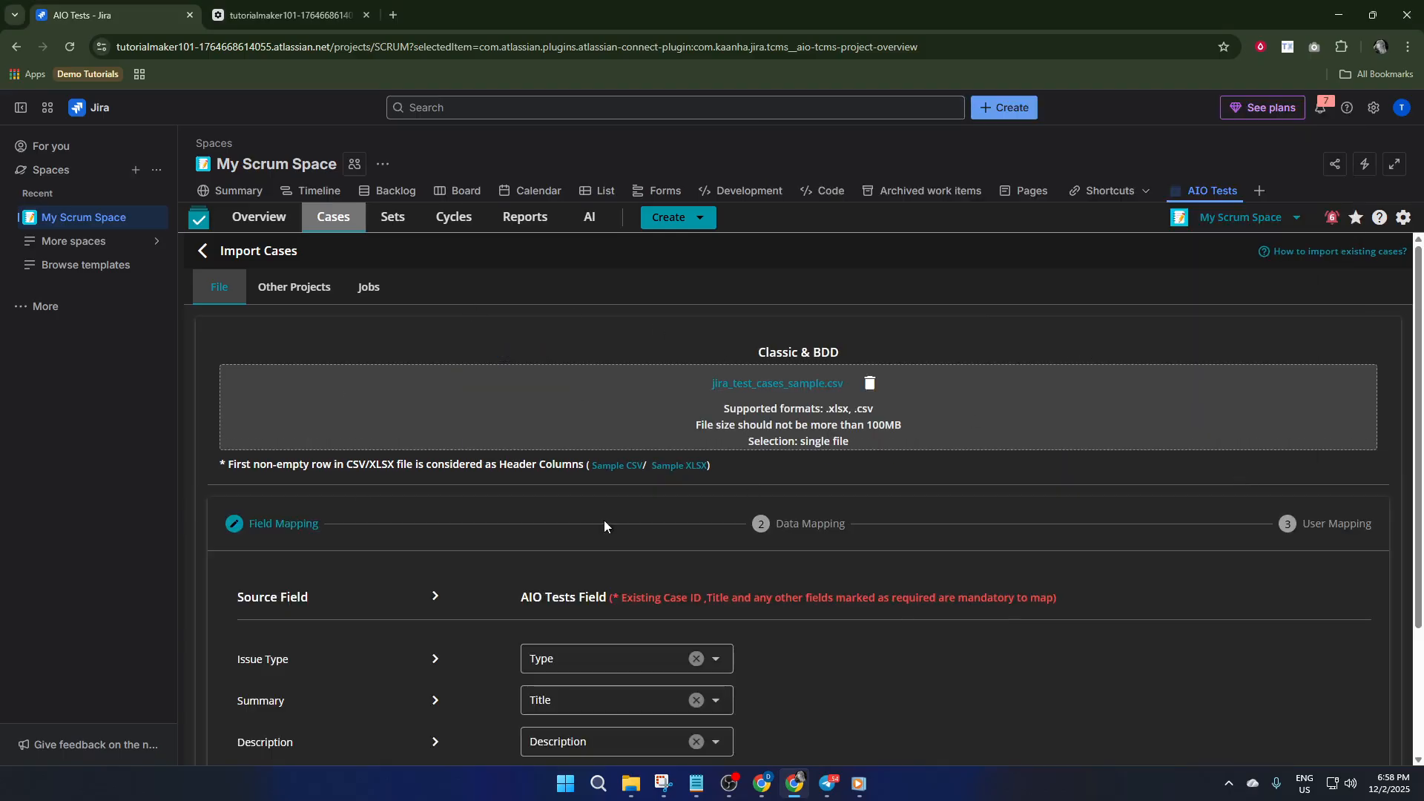
Step: Review the preset field mapping, including the Issue Type choices, and try to proceed to data mapping
{"action": "scroll", "coordinate": [706, 551], "scroll_direction": "down", "scroll_amount": 2}
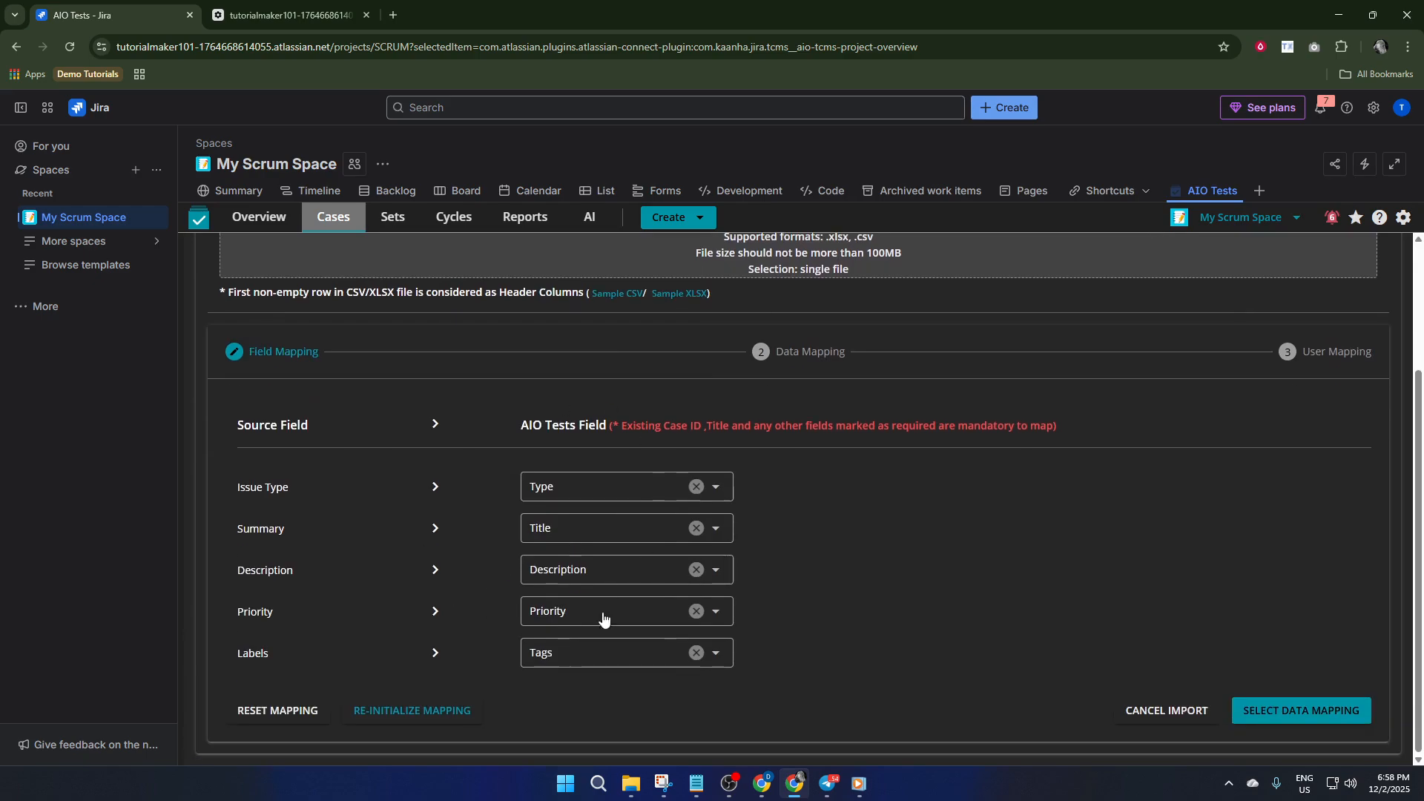
{"action": "scroll", "coordinate": [726, 526], "scroll_direction": "up", "scroll_amount": 2}
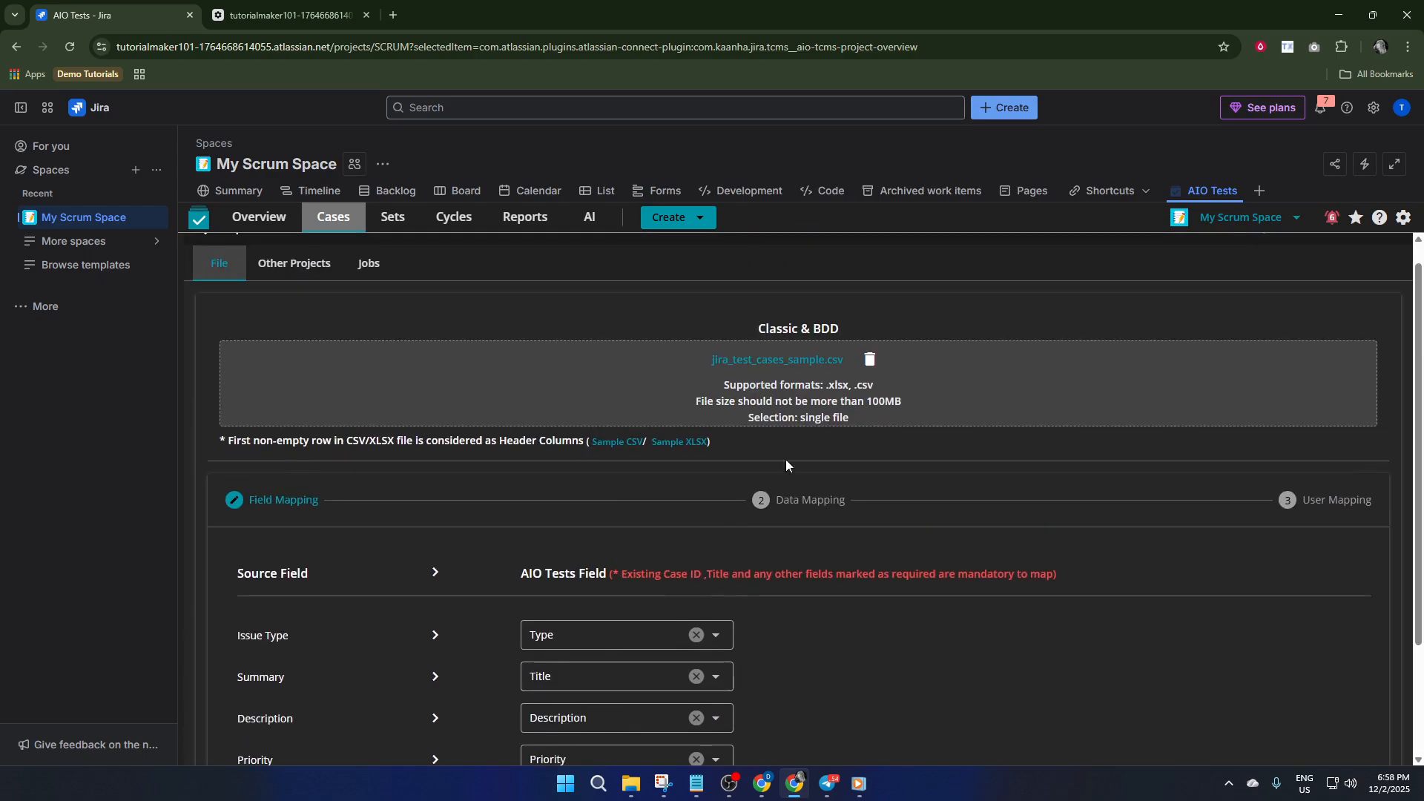
{"action": "scroll", "coordinate": [675, 518], "scroll_direction": "down", "scroll_amount": 2}
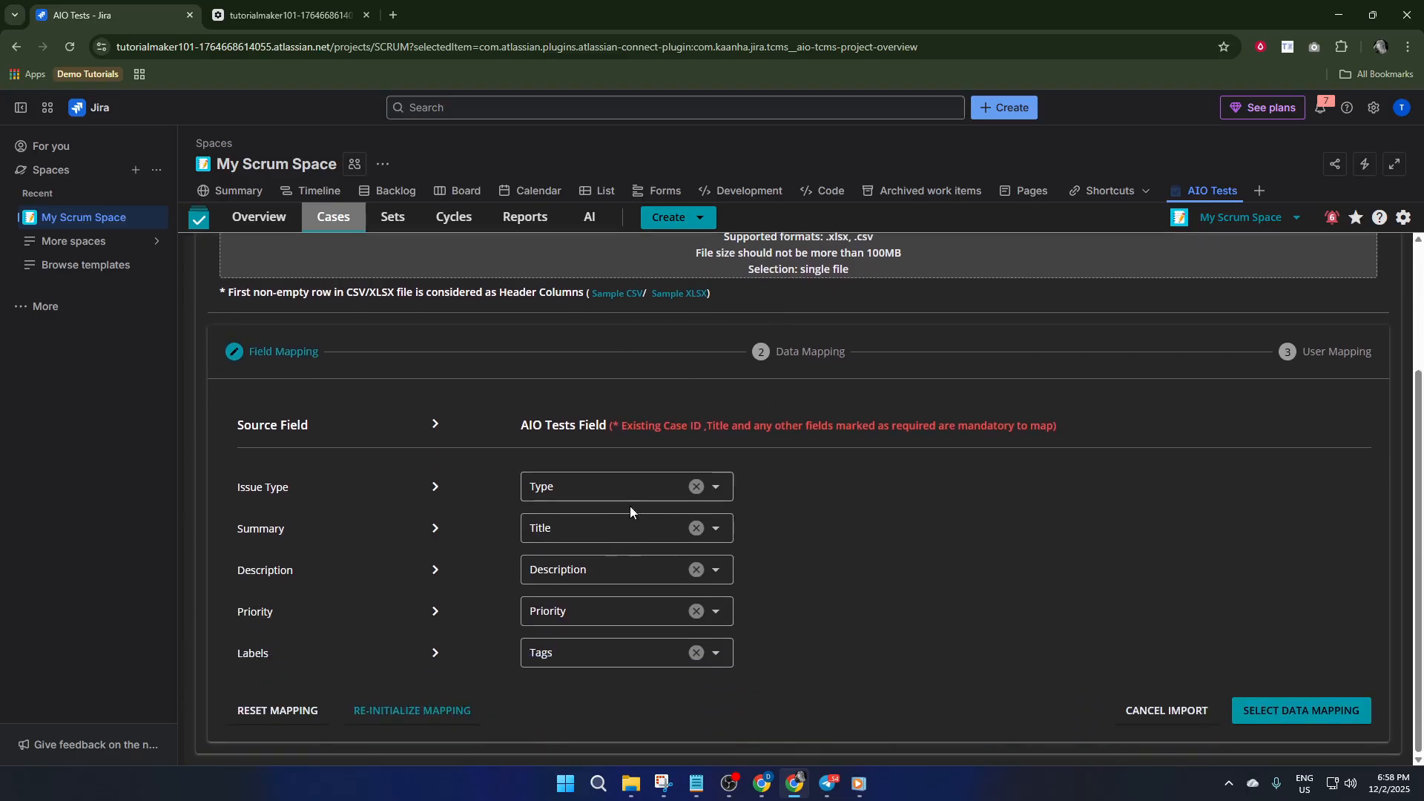
{"action": "left_click", "coordinate": [630, 491]}
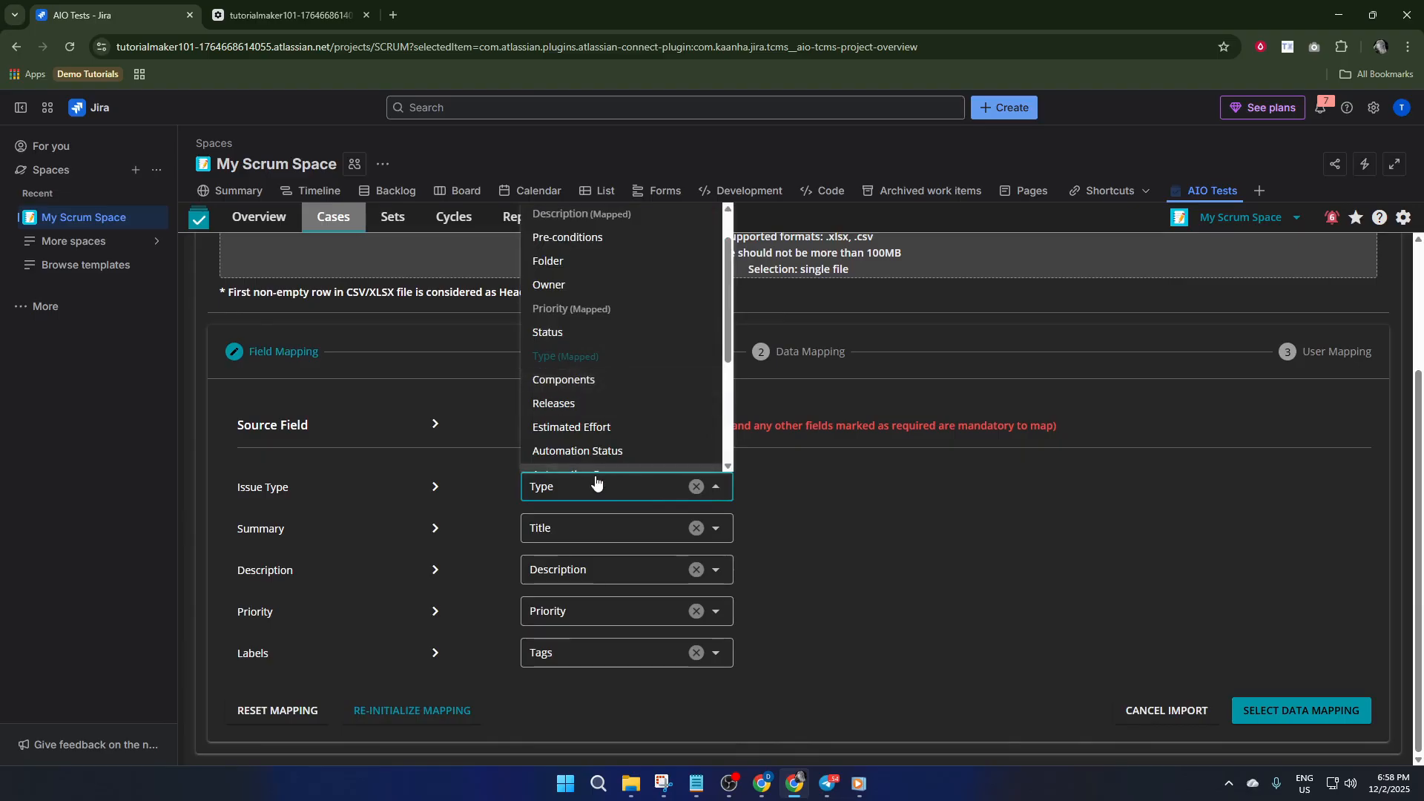
{"action": "left_click", "coordinate": [596, 484]}
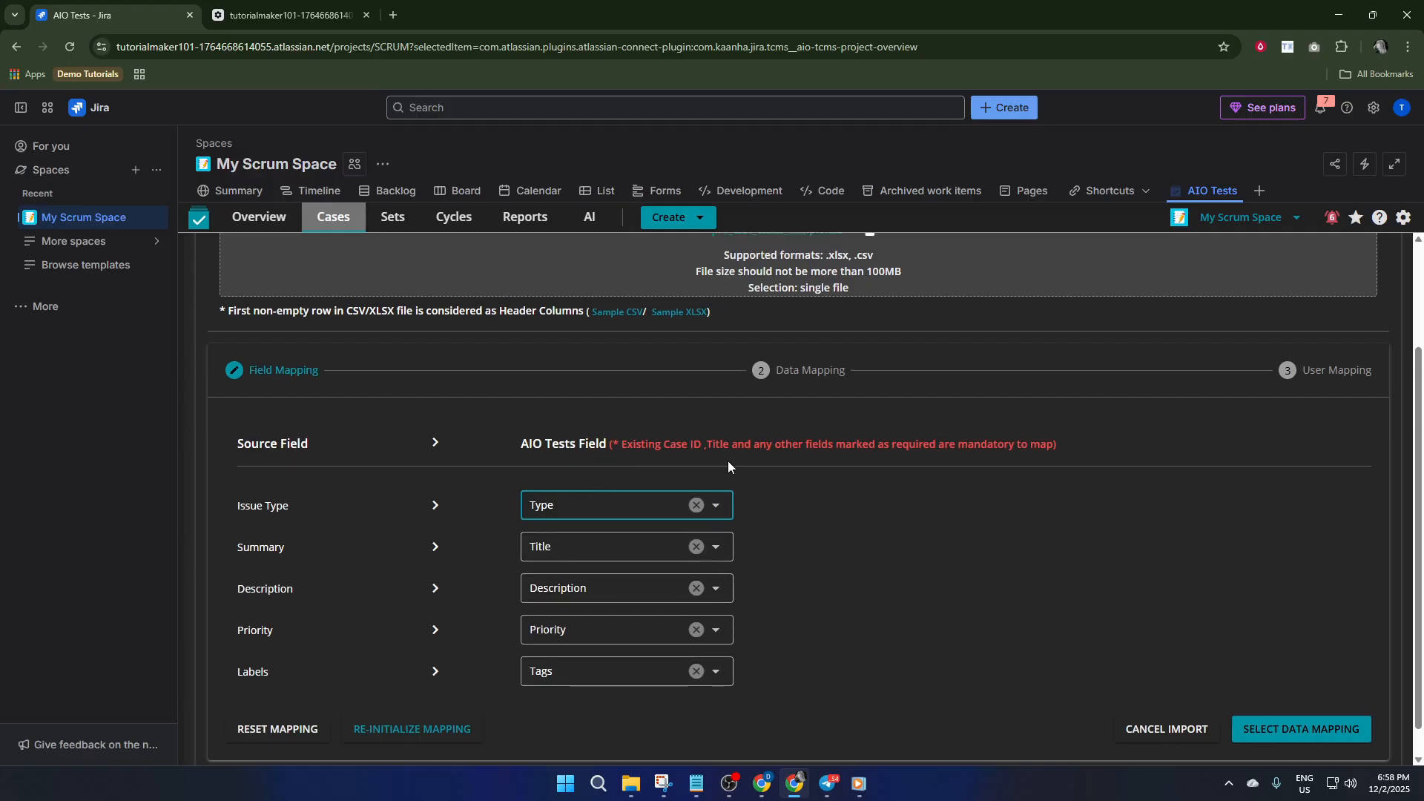
{"action": "scroll", "coordinate": [728, 462], "scroll_direction": "up", "scroll_amount": 2}
{"action": "scroll", "coordinate": [855, 510], "scroll_direction": "down", "scroll_amount": 2}
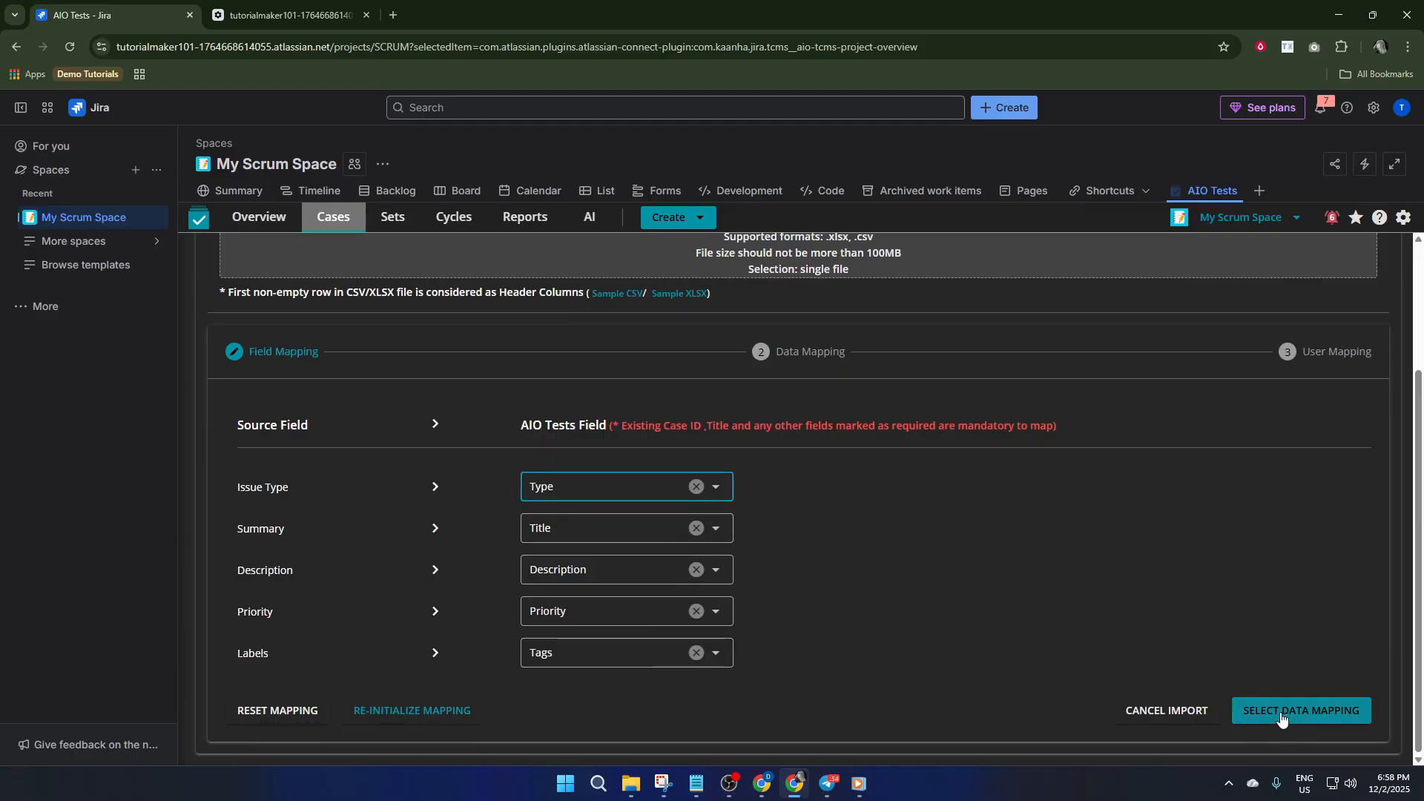
{"action": "left_click", "coordinate": [1281, 713]}
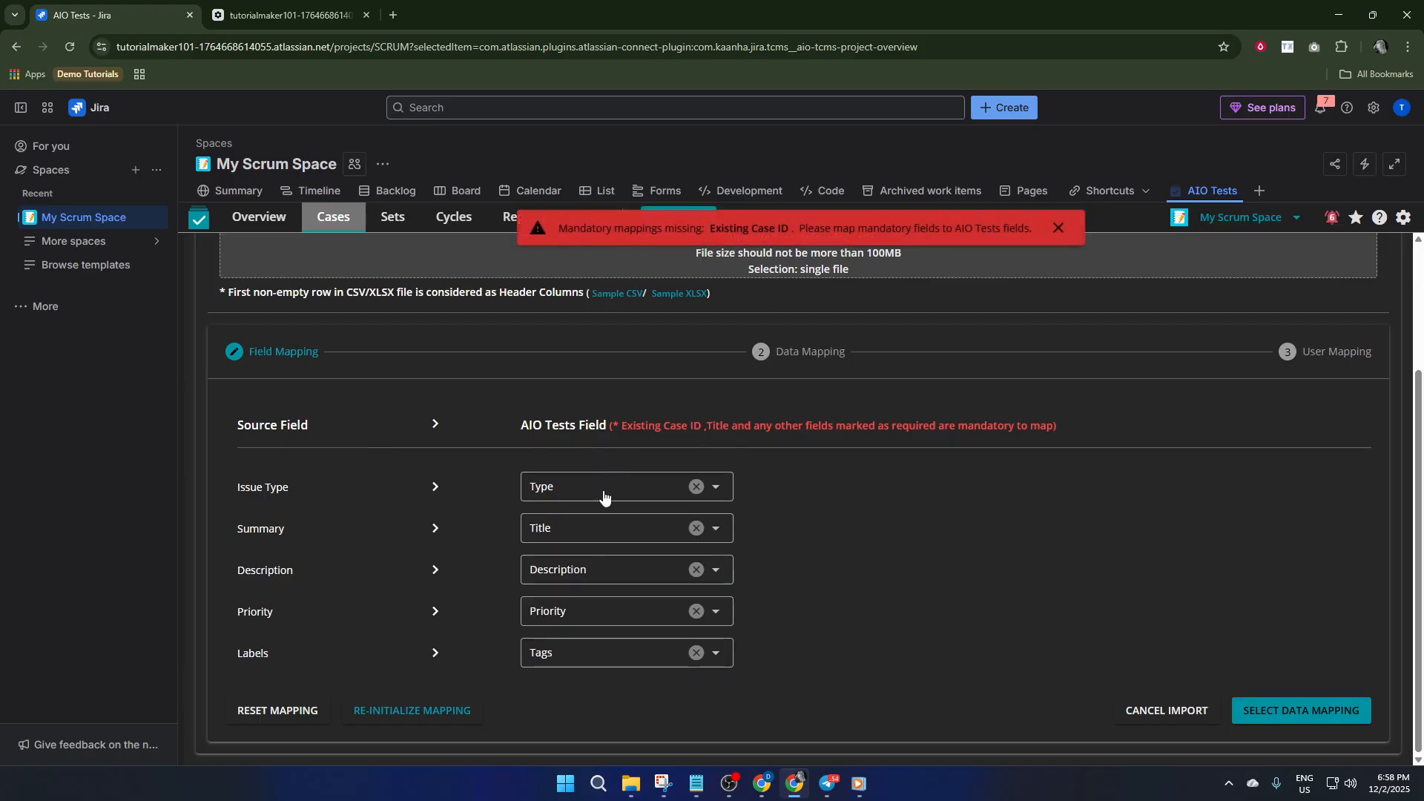
Step: Examine the AIO Tests fields available for mapping the Issue Type and Summary source fields
{"action": "left_click", "coordinate": [606, 531]}
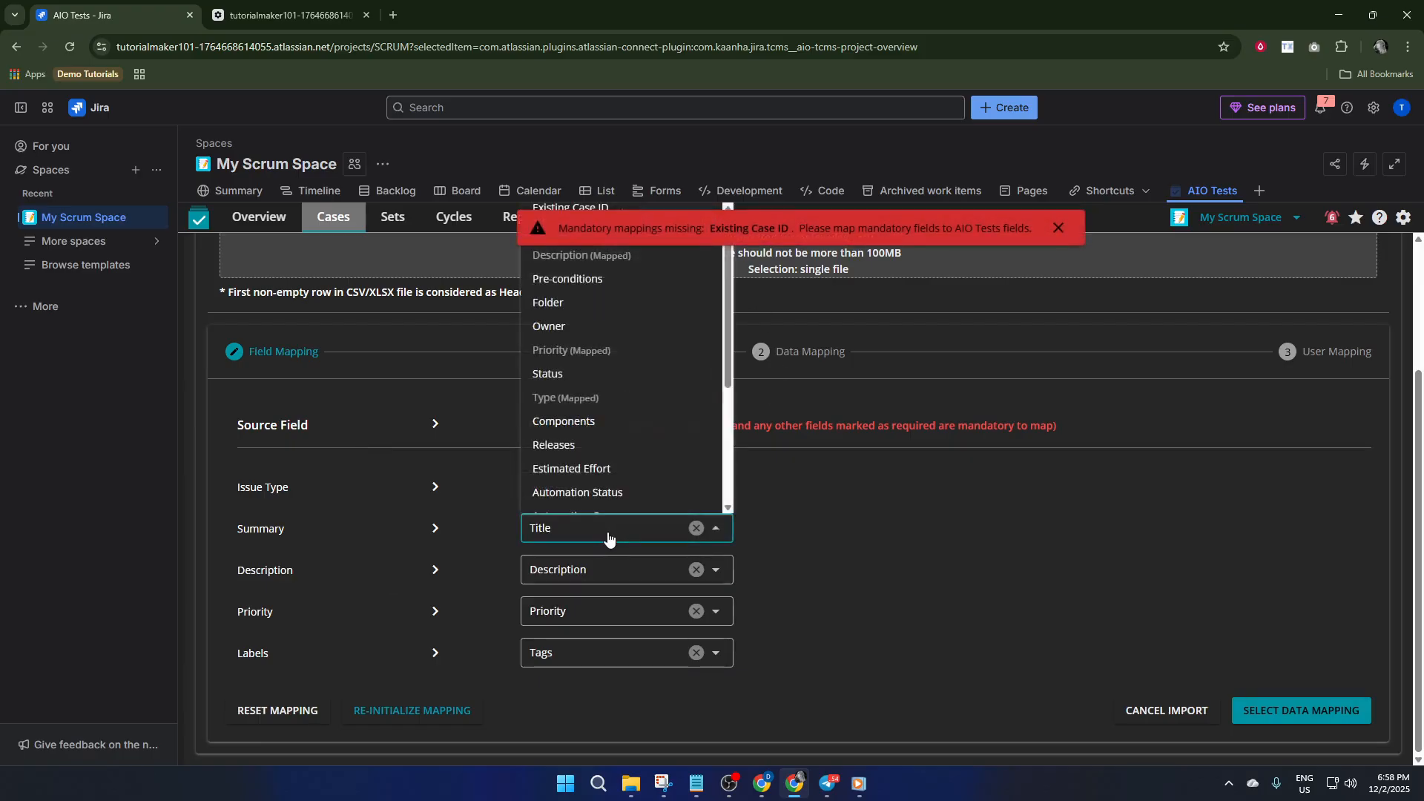
{"action": "left_click", "coordinate": [828, 535]}
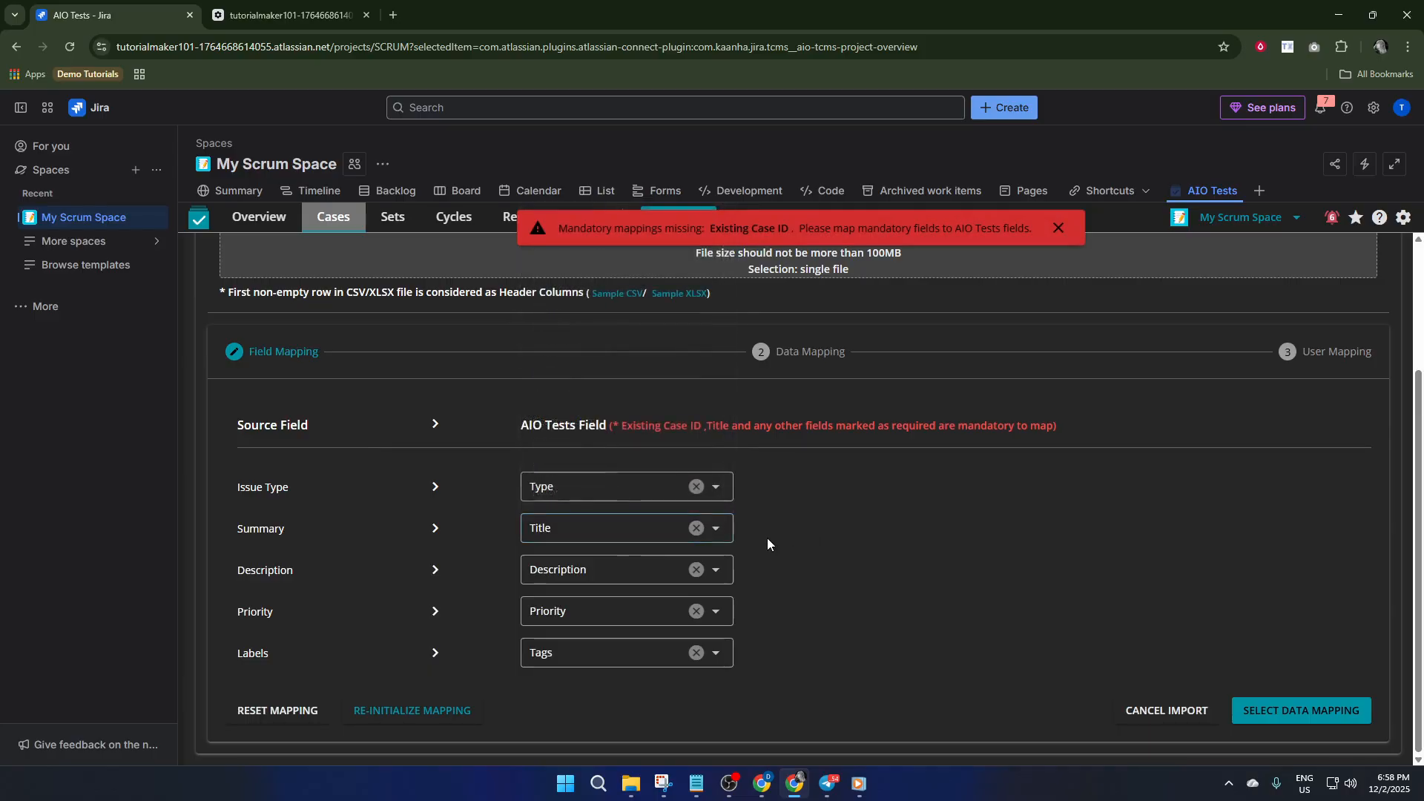
{"action": "left_click", "coordinate": [620, 485]}
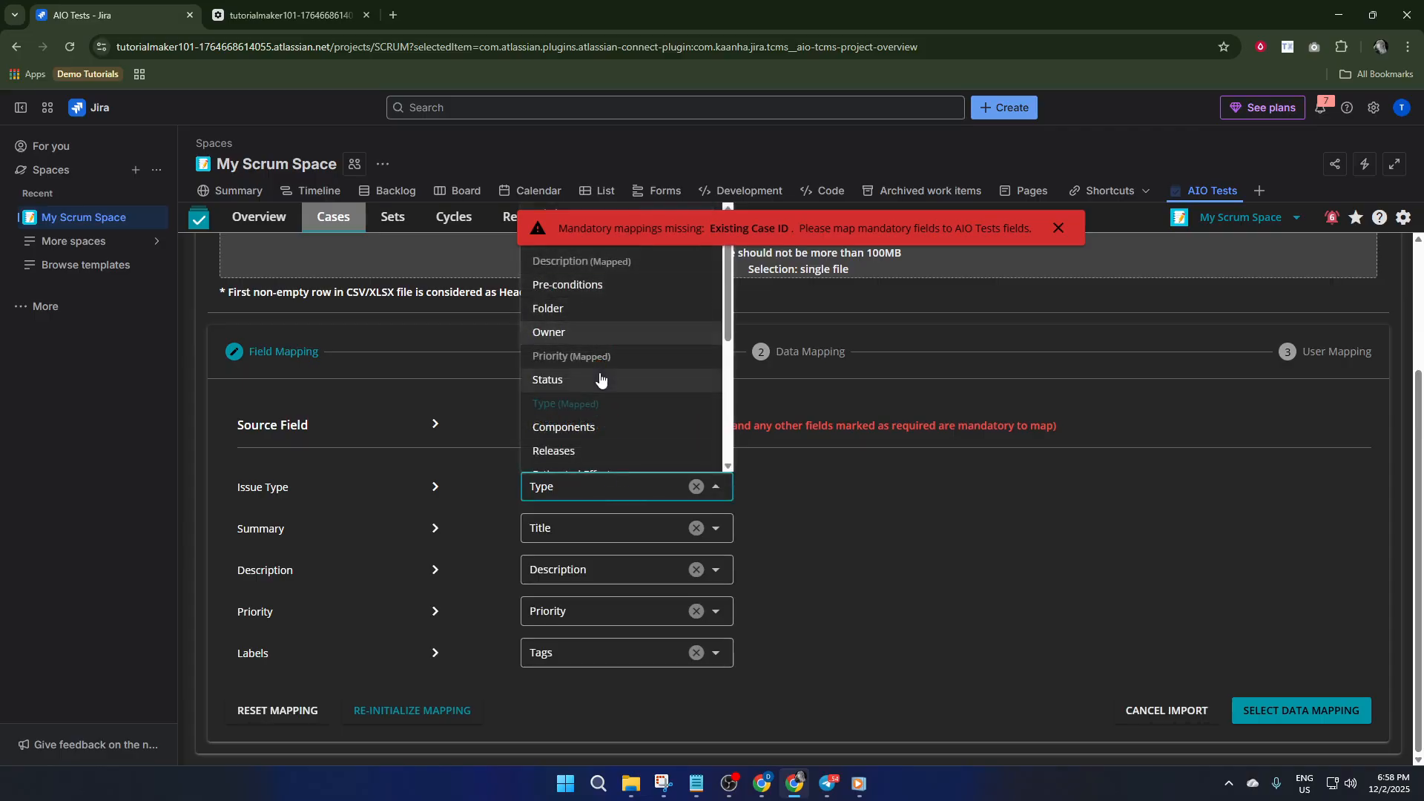
{"action": "left_click", "coordinate": [429, 712]}
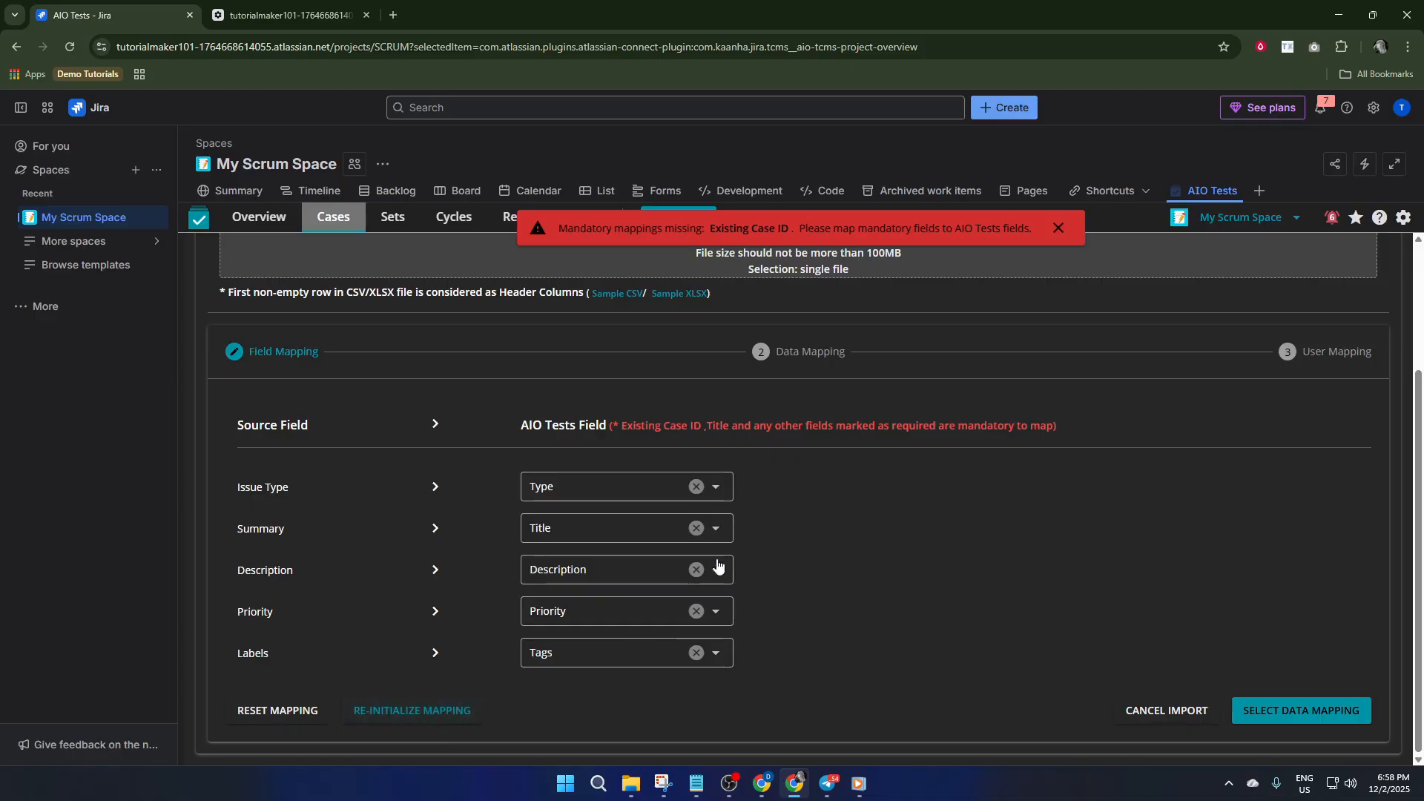
{"action": "scroll", "coordinate": [651, 553], "scroll_direction": "up", "scroll_amount": 3}
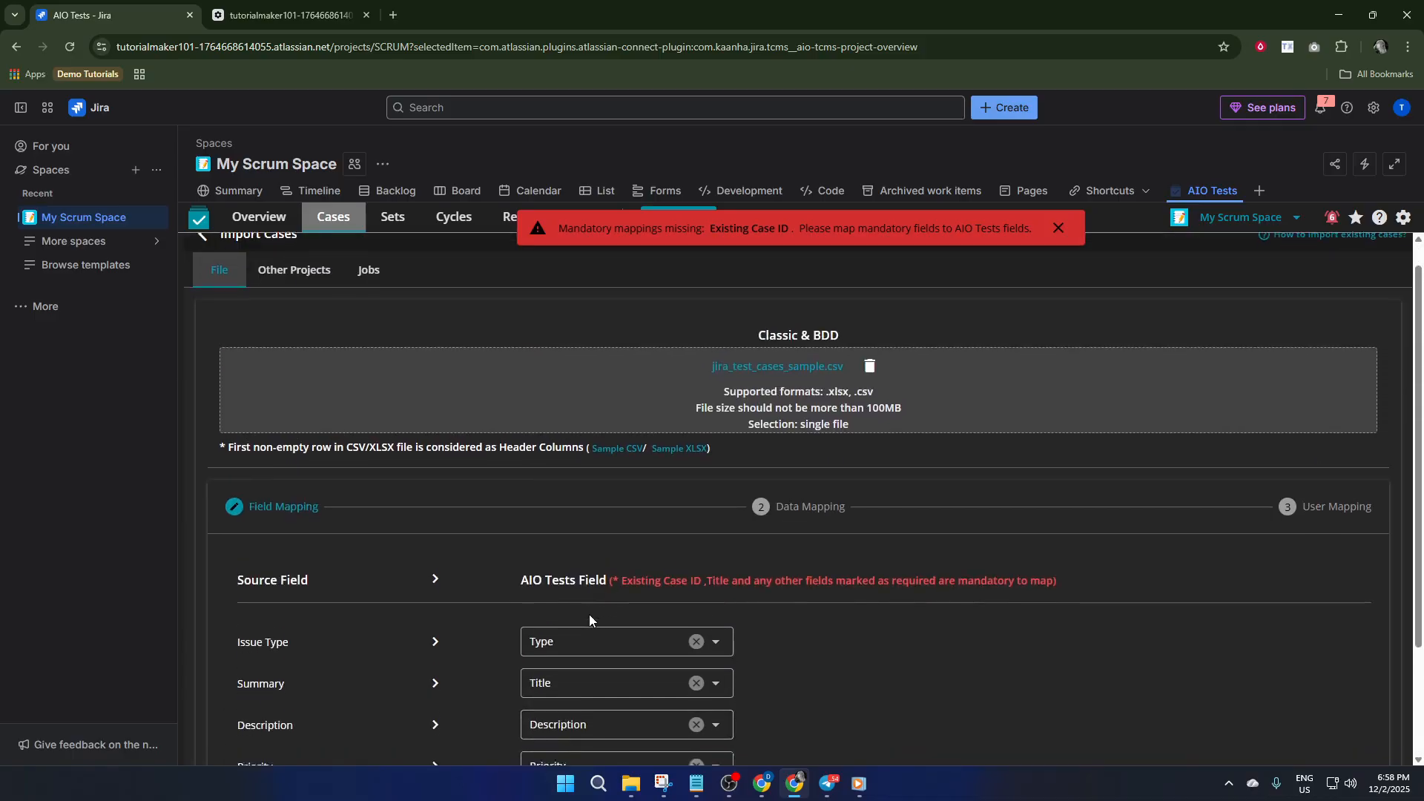
{"action": "scroll", "coordinate": [589, 615], "scroll_direction": "down", "scroll_amount": 2}
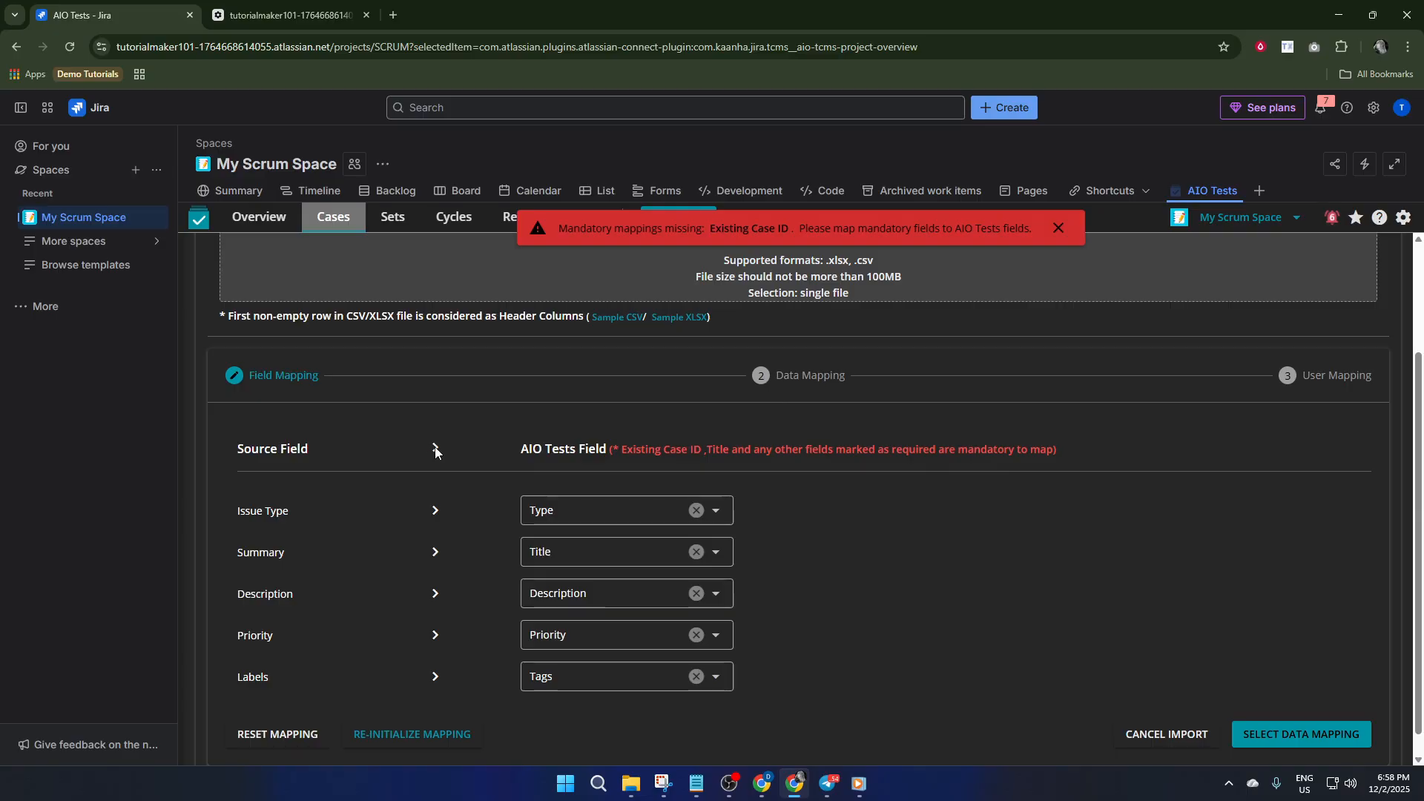
{"action": "left_click", "coordinate": [586, 511]}
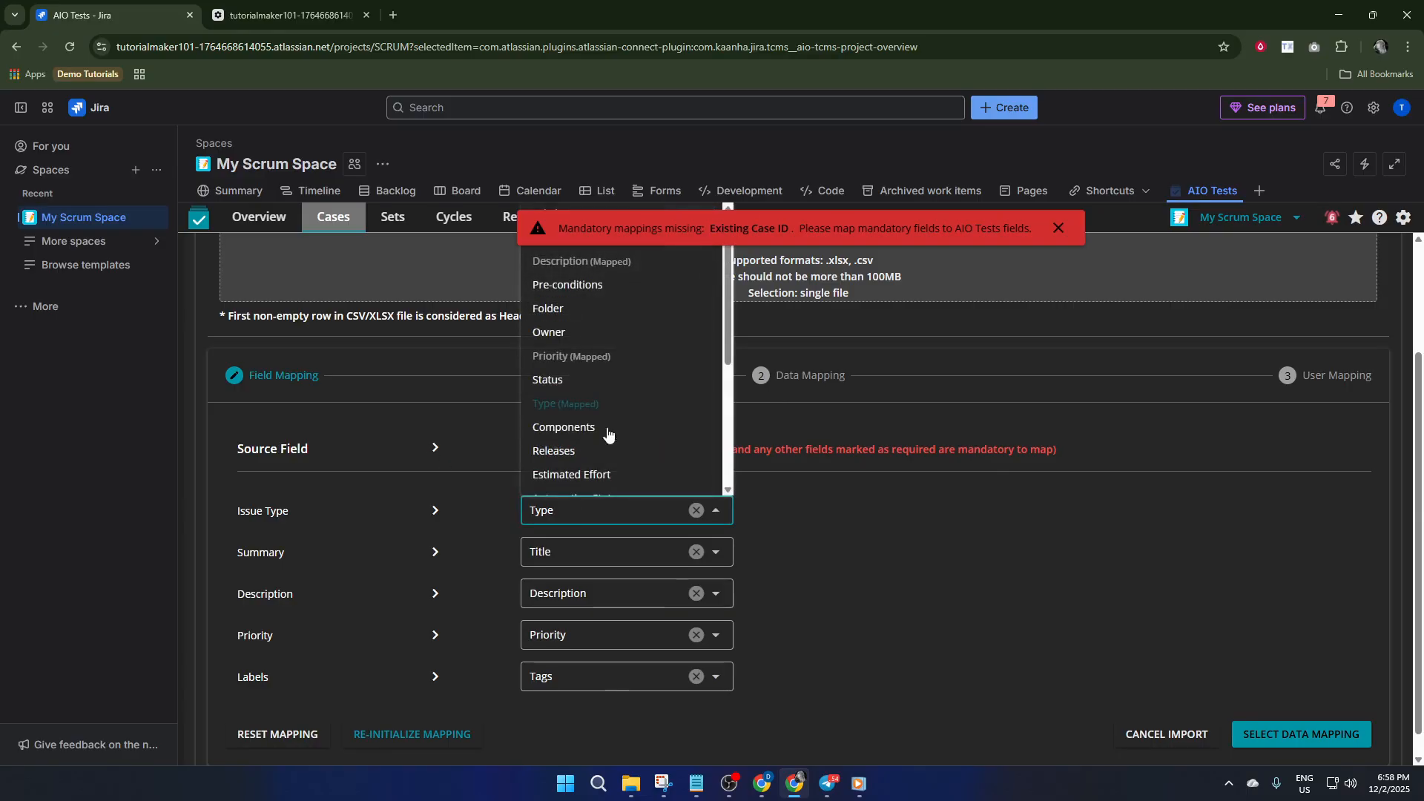
{"action": "scroll", "coordinate": [608, 391], "scroll_direction": "down", "scroll_amount": 3}
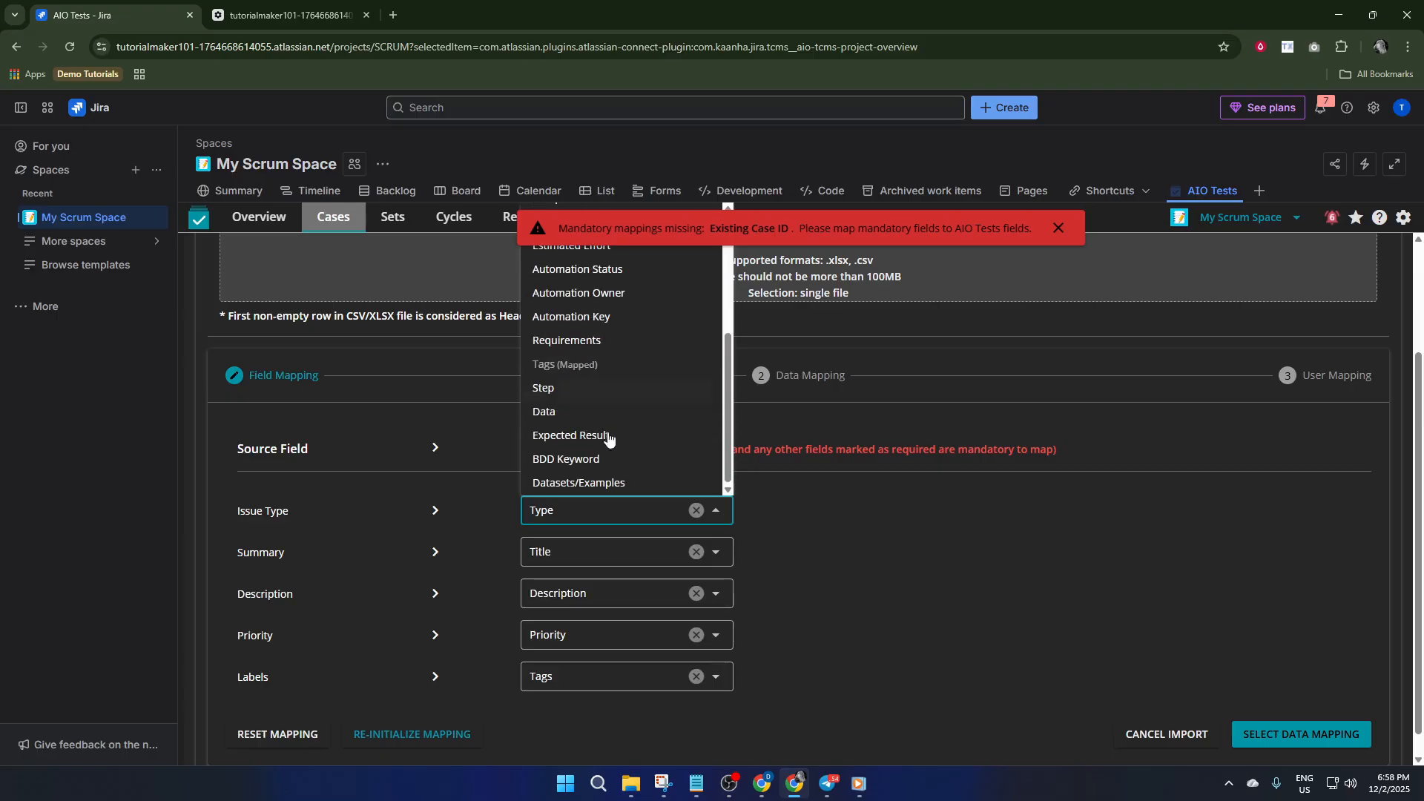
{"action": "left_click", "coordinate": [614, 552]}
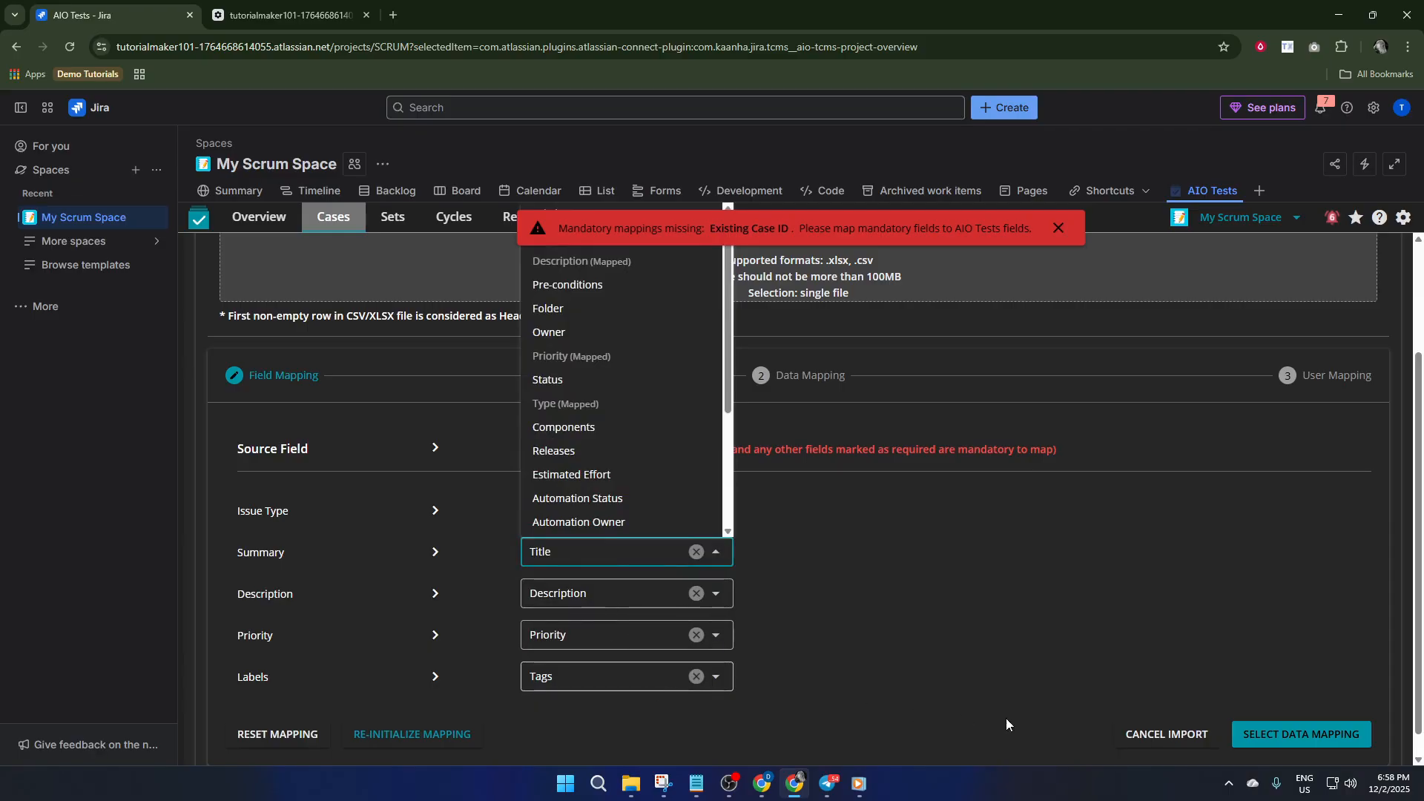
Step: Reset the field mapping, then map Issue Type to Components, Summary to Estimated Effort, Description to Automation Owner and Priority to Automation Key
{"action": "left_click", "coordinate": [299, 733]}
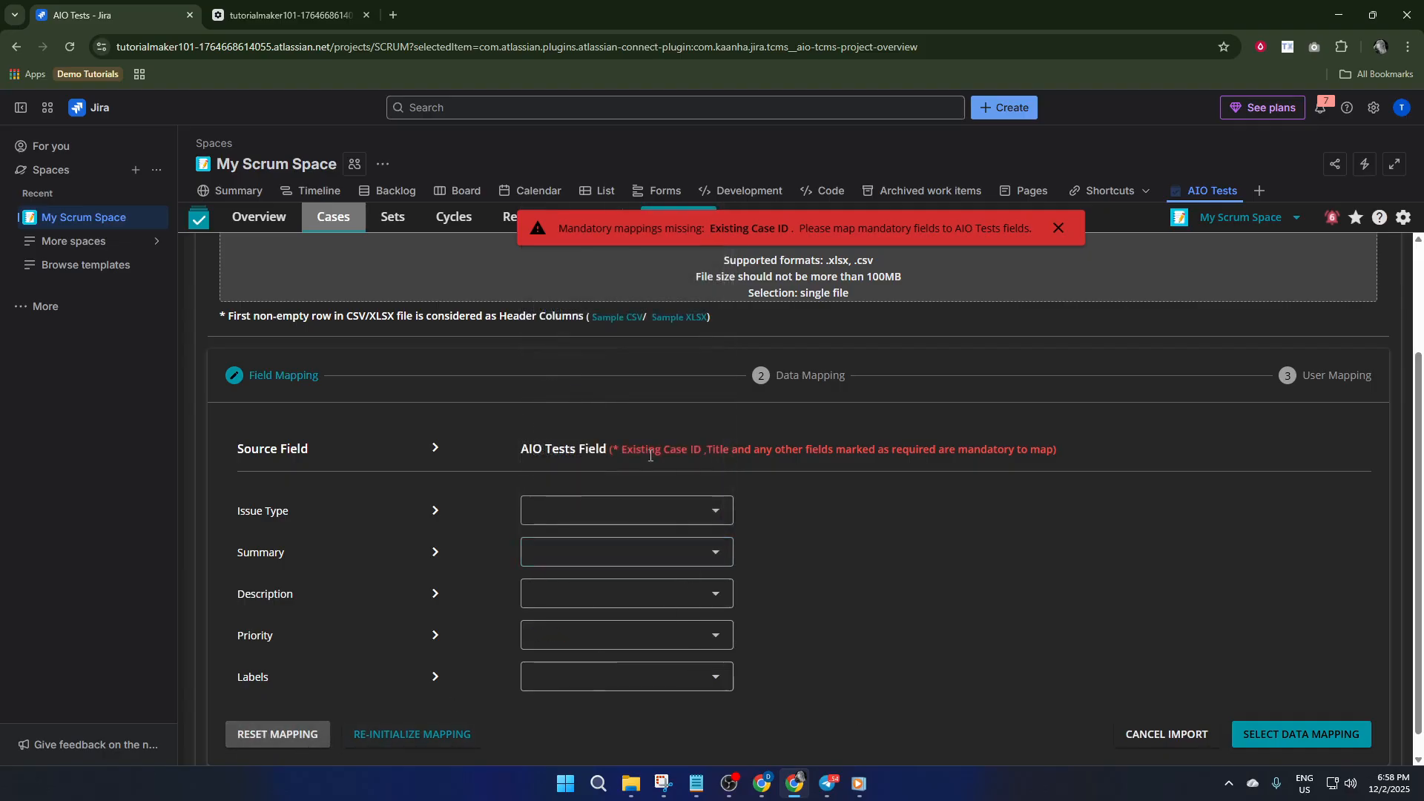
{"action": "left_click", "coordinate": [631, 512]}
{"action": "left_click", "coordinate": [622, 429]}
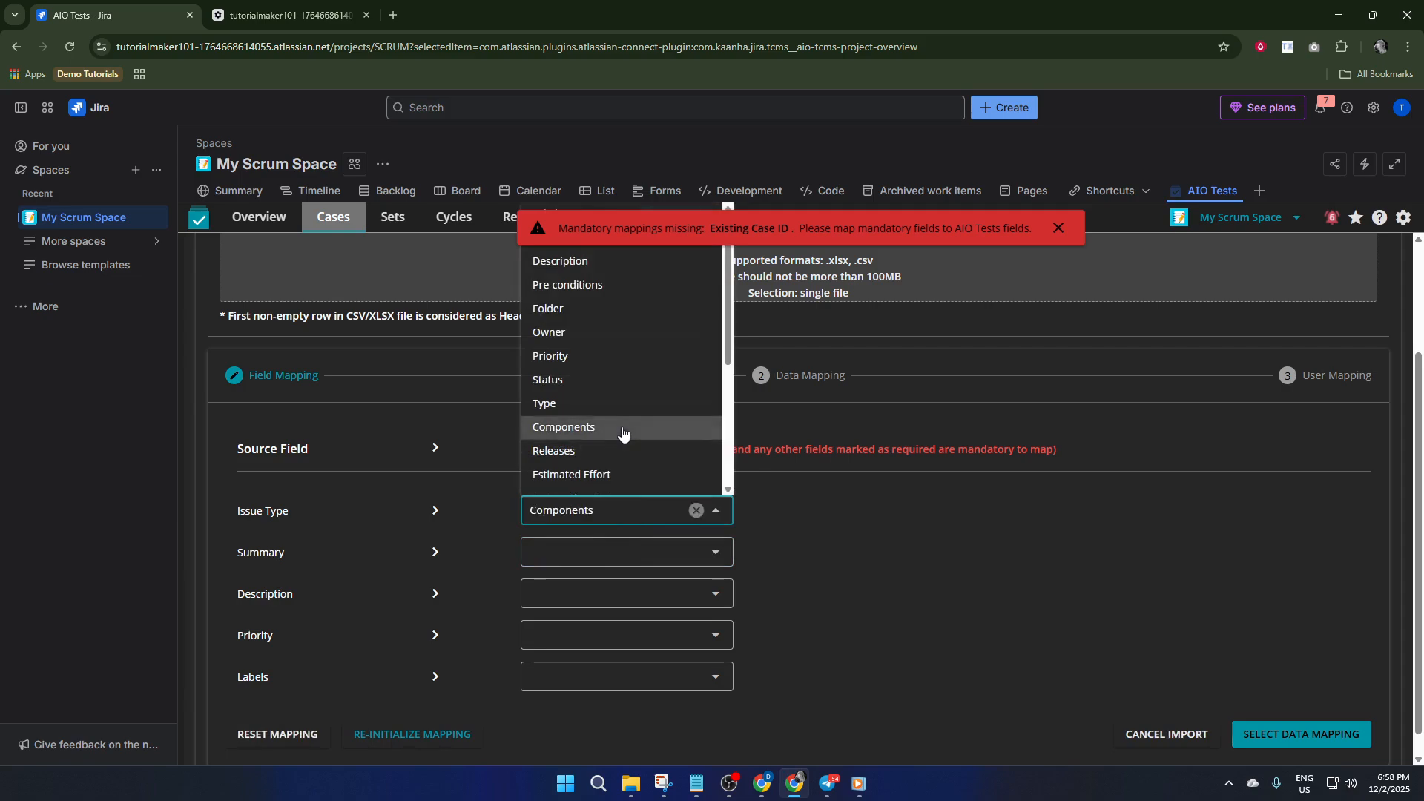
{"action": "left_click", "coordinate": [635, 548]}
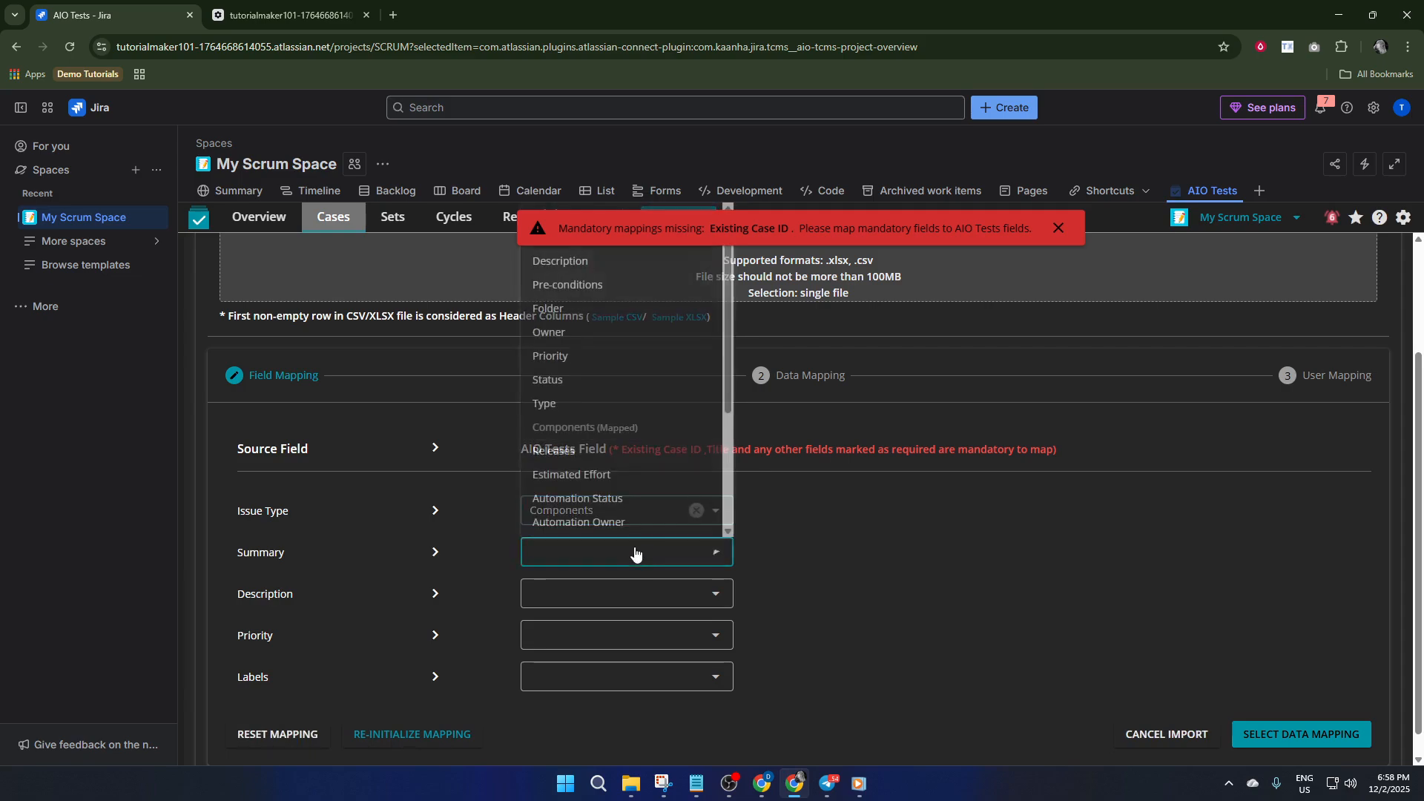
{"action": "left_click", "coordinate": [632, 475]}
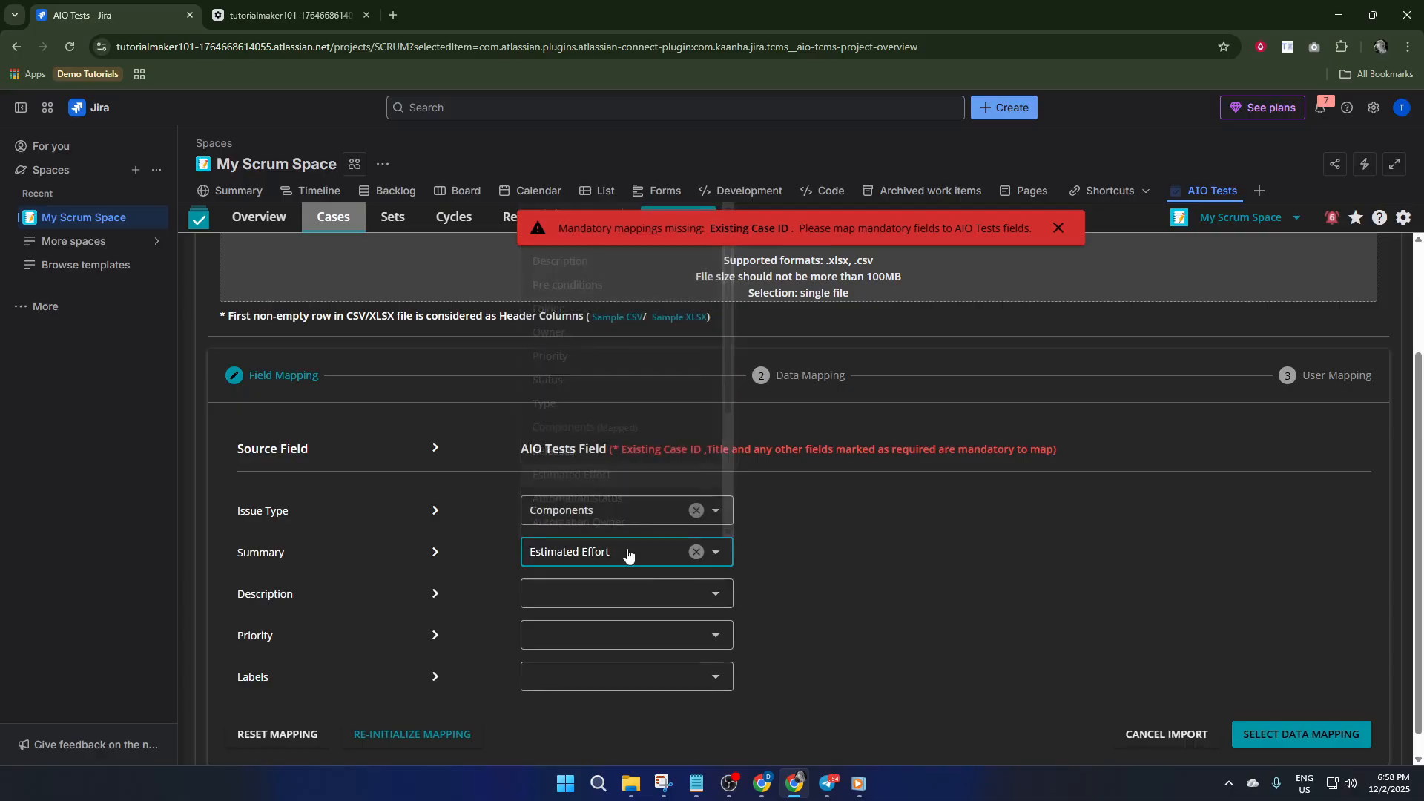
{"action": "left_click", "coordinate": [633, 592]}
{"action": "left_click", "coordinate": [628, 547]}
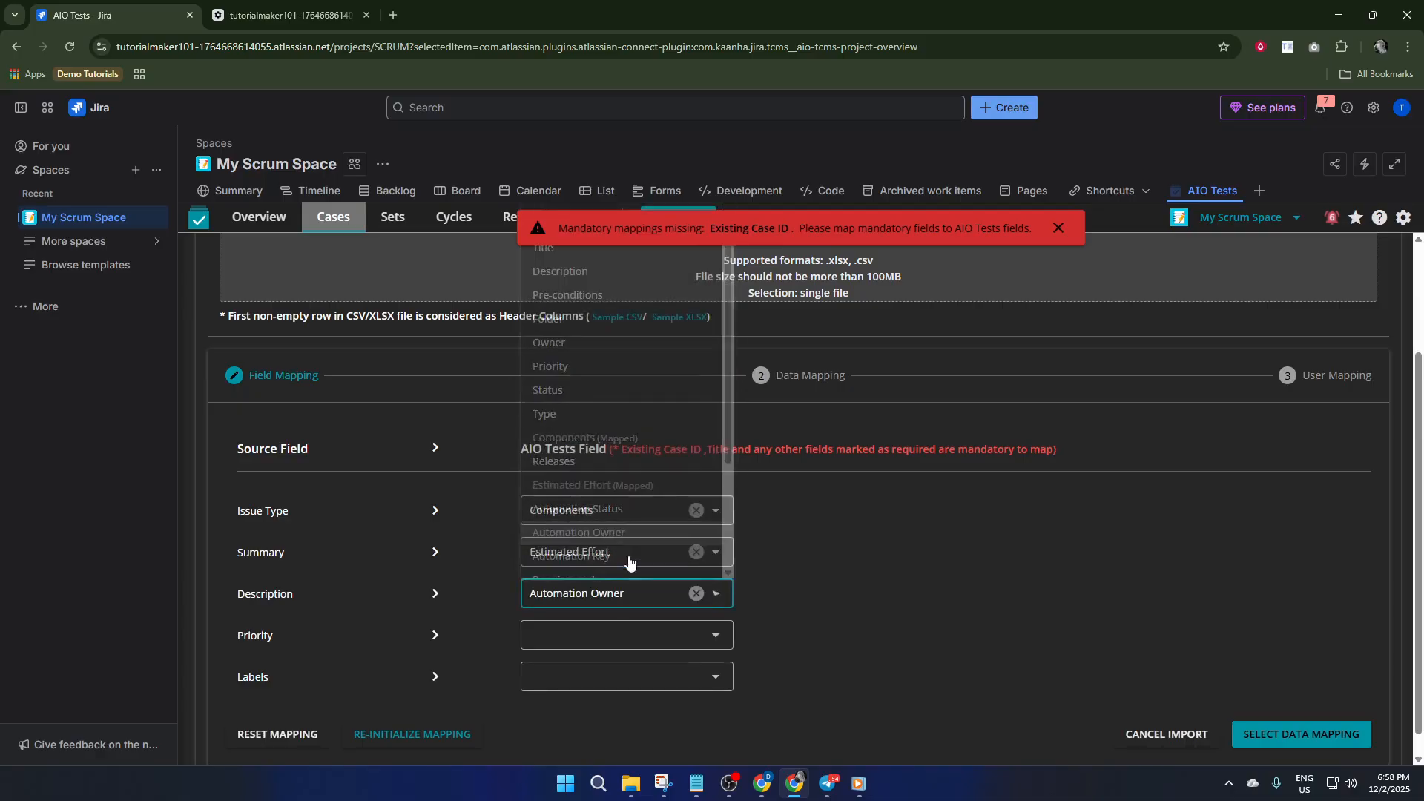
{"action": "left_click", "coordinate": [626, 635]}
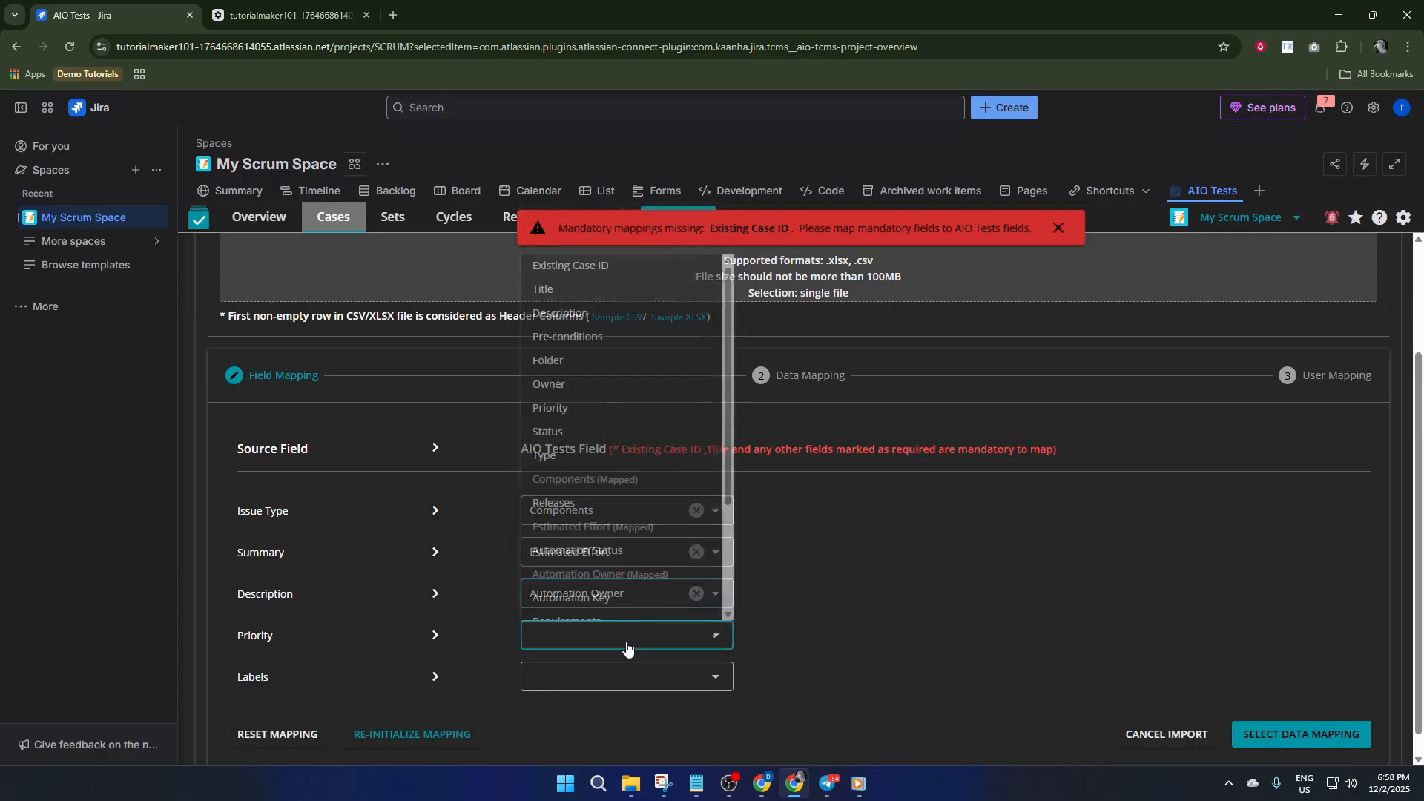
{"action": "left_click", "coordinate": [625, 598]}
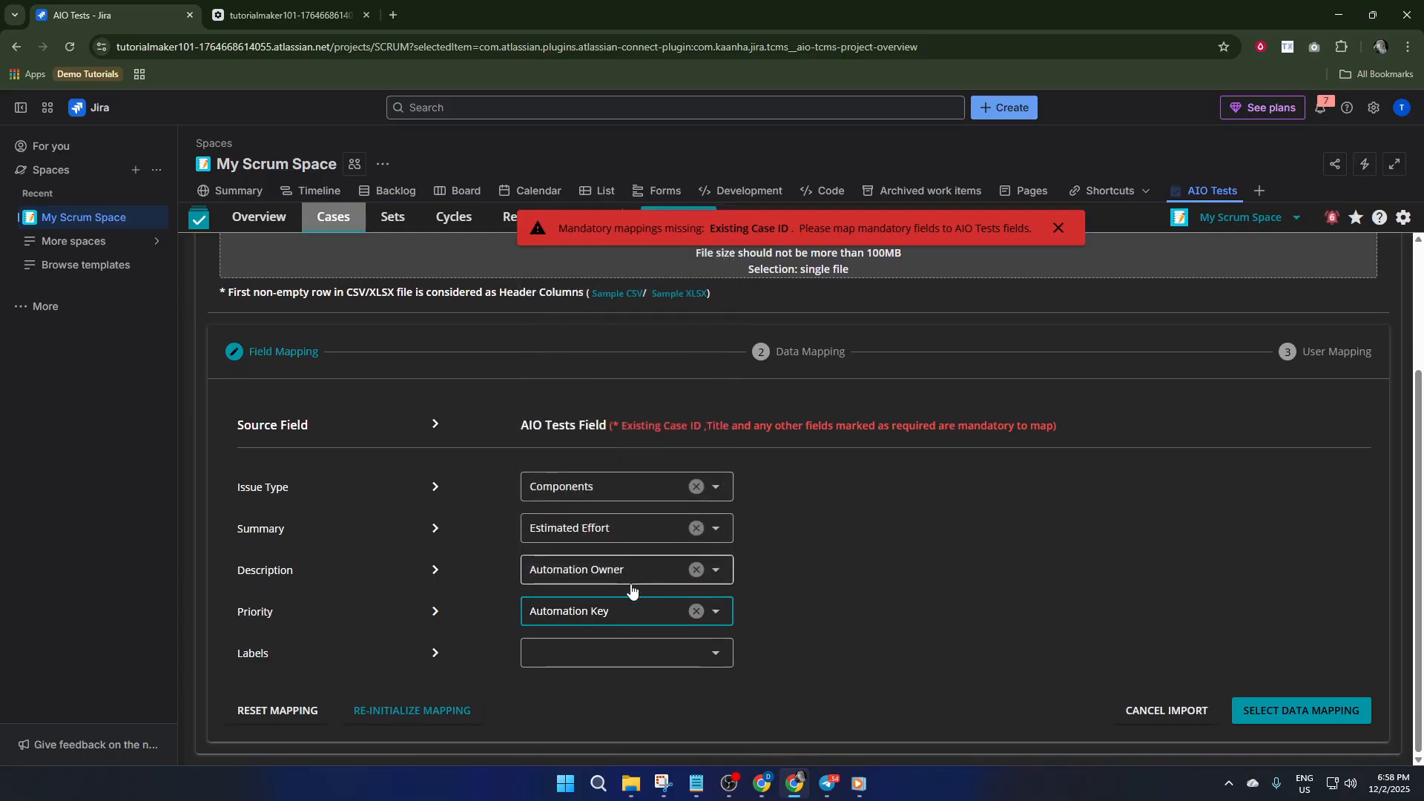
Step: Remap the Priority source field to Status and map the Labels source field to Title
{"action": "left_click", "coordinate": [641, 625]}
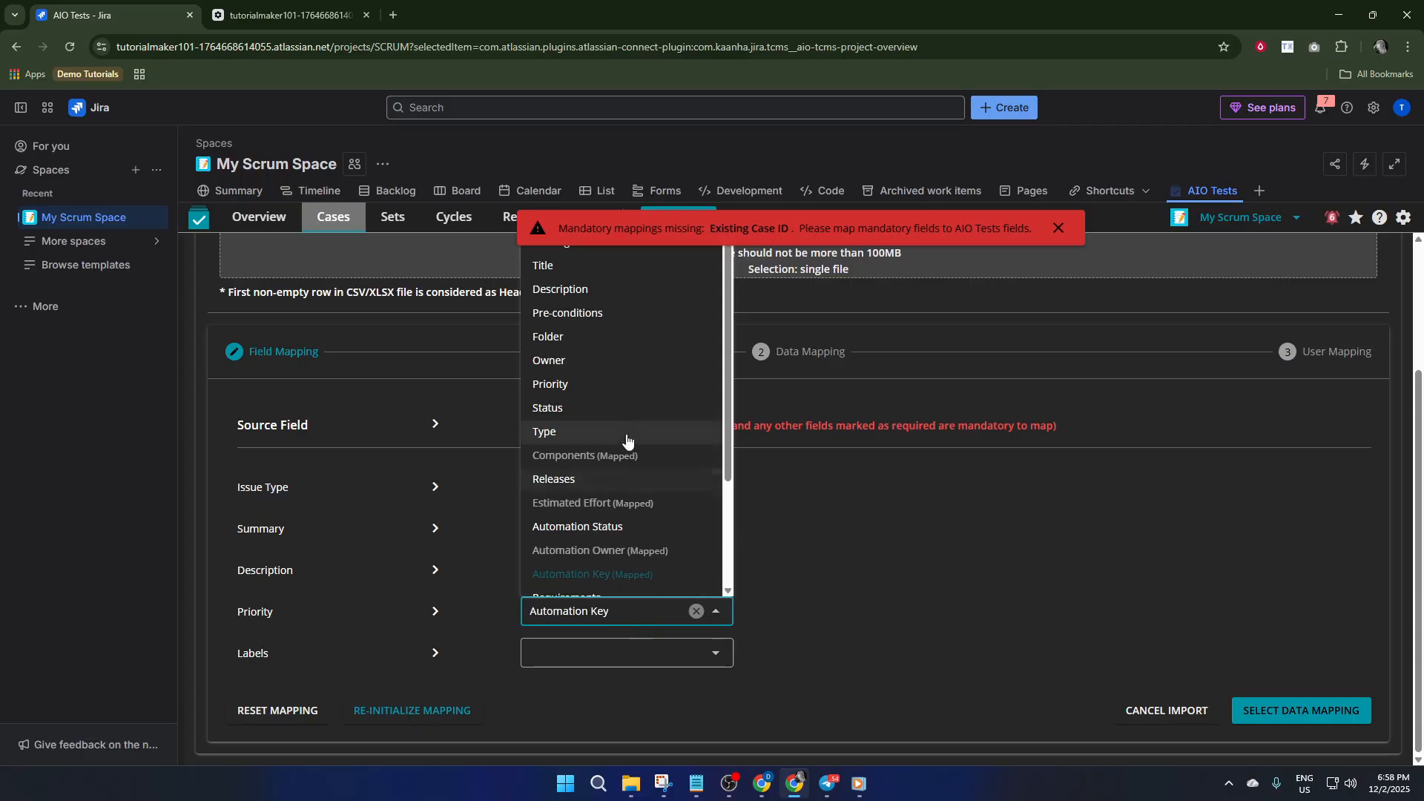
{"action": "left_click", "coordinate": [617, 415]}
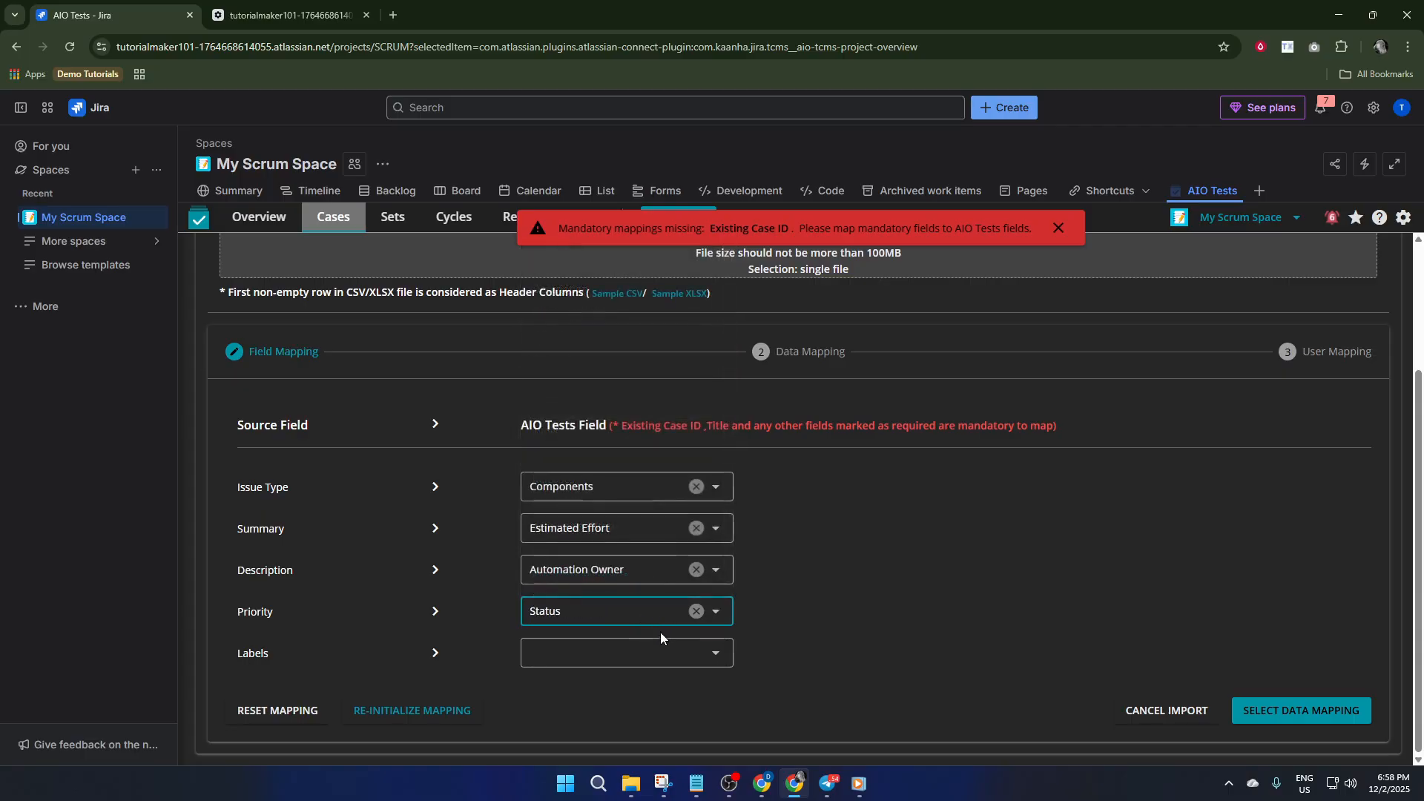
{"action": "left_click", "coordinate": [649, 653]}
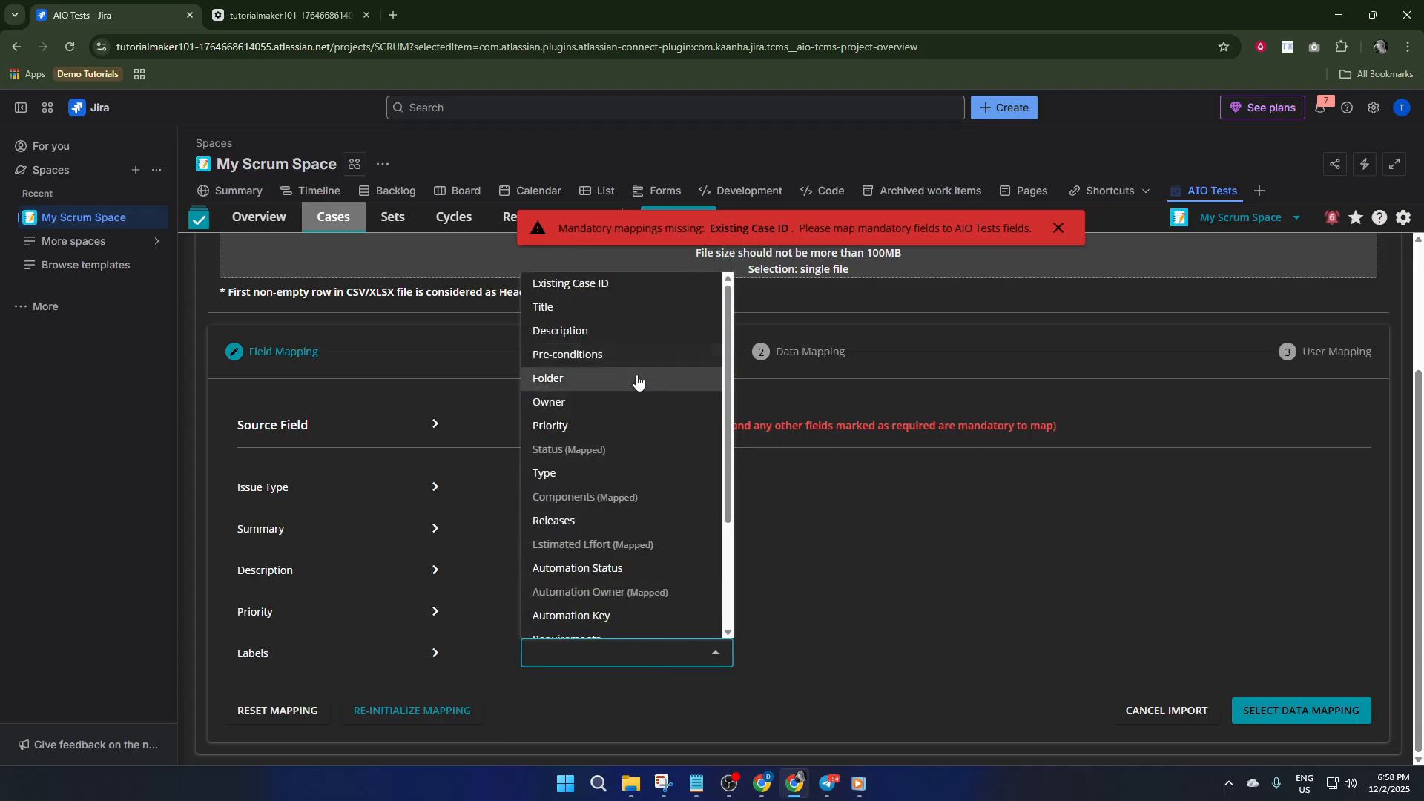
{"action": "left_click", "coordinate": [632, 315]}
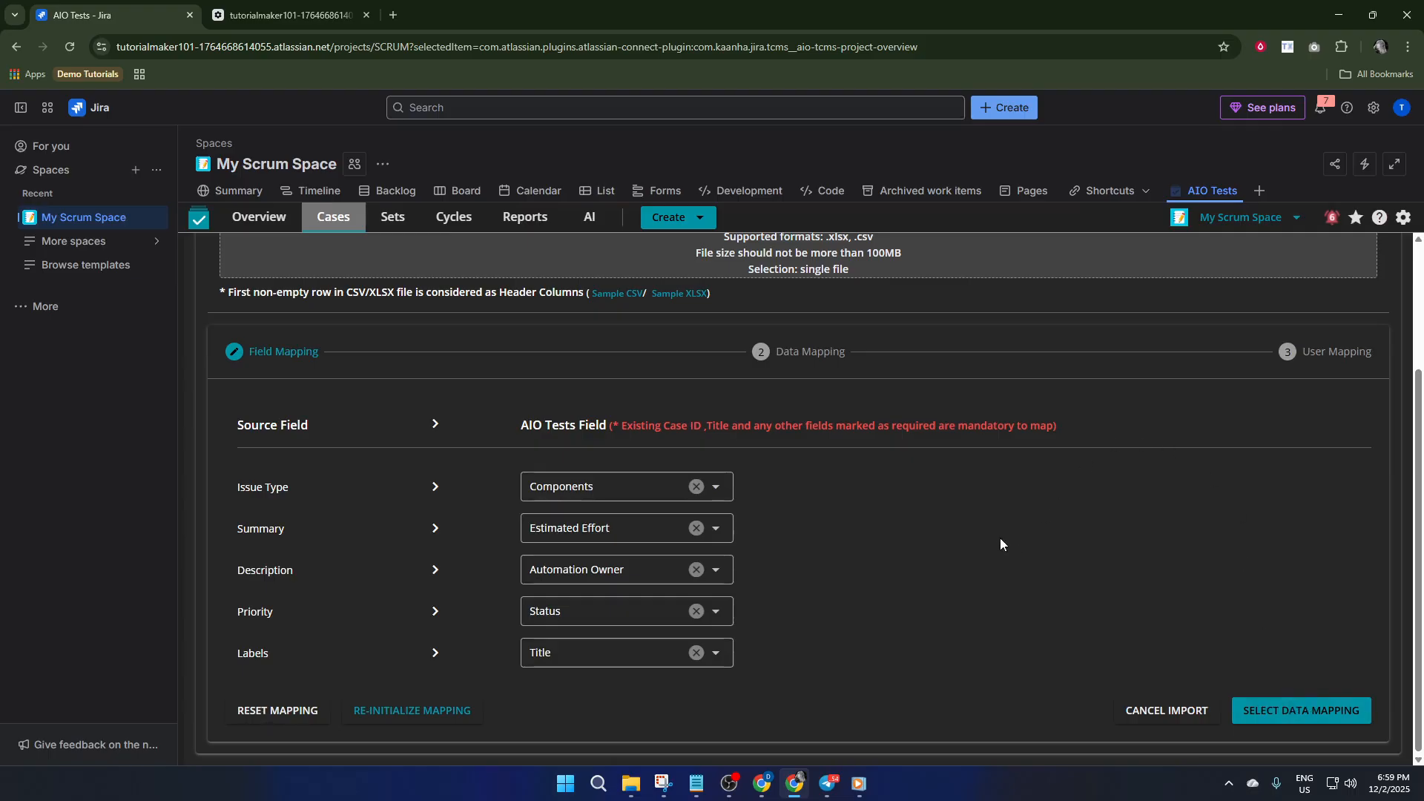
{"action": "scroll", "coordinate": [997, 540], "scroll_direction": "up", "scroll_amount": 2}
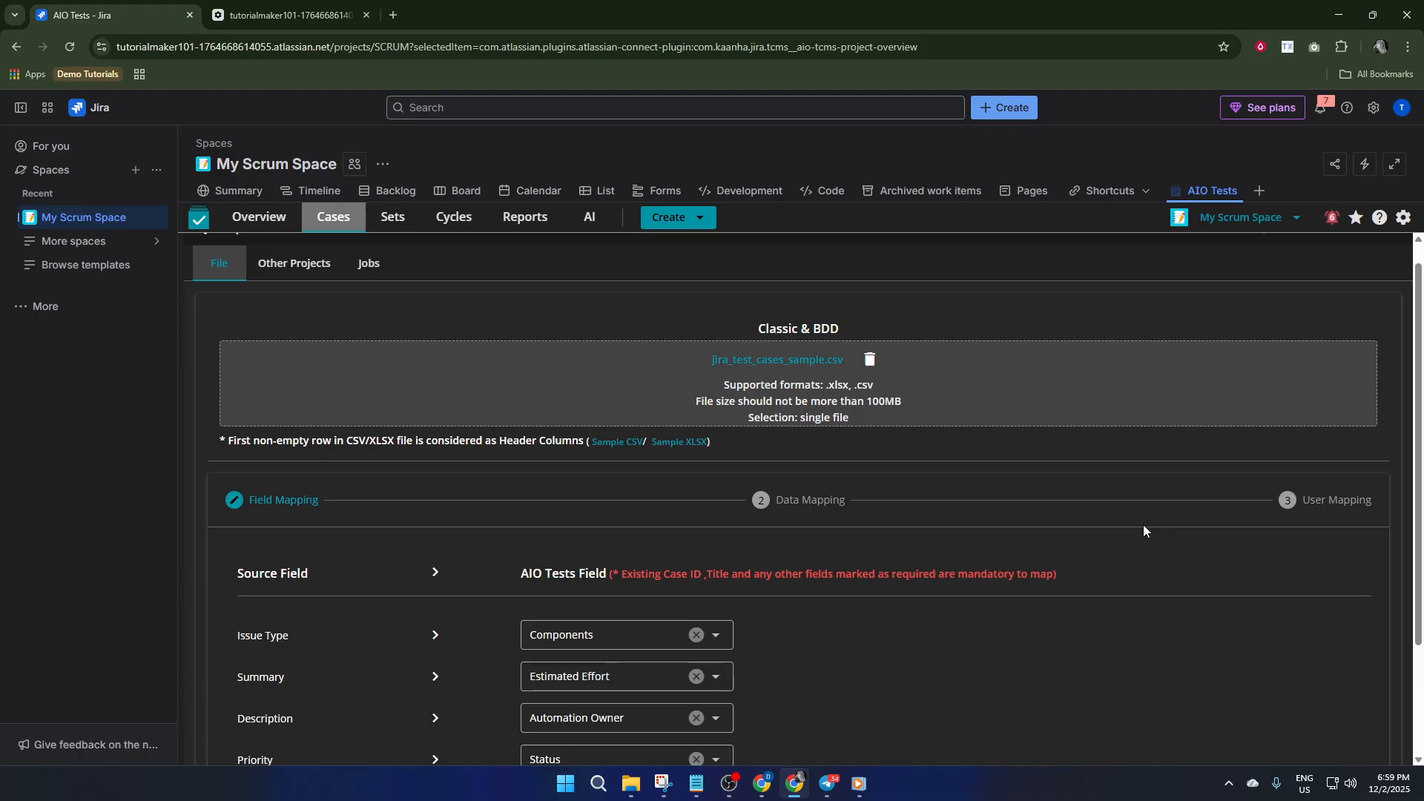
{"action": "scroll", "coordinate": [1143, 526], "scroll_direction": "down", "scroll_amount": 1}
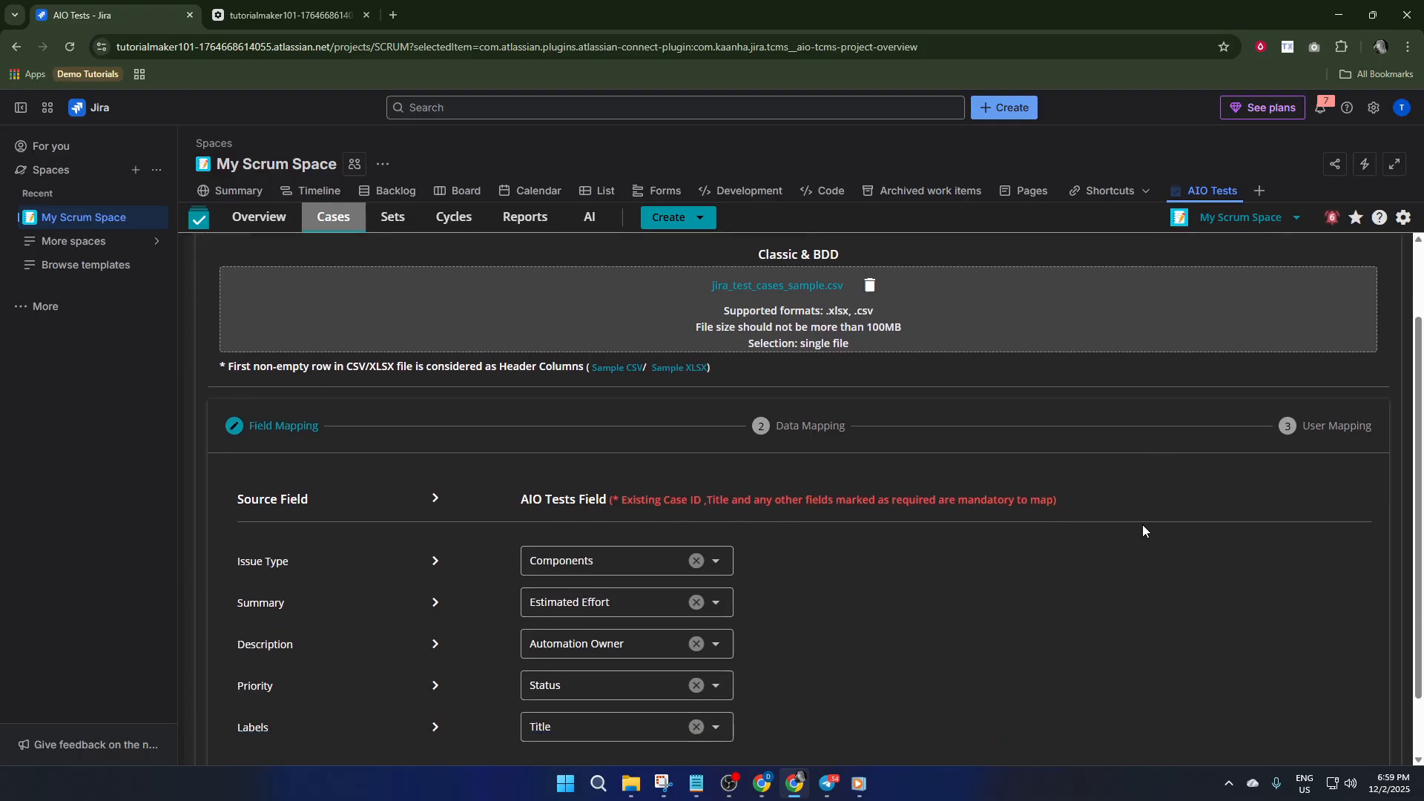